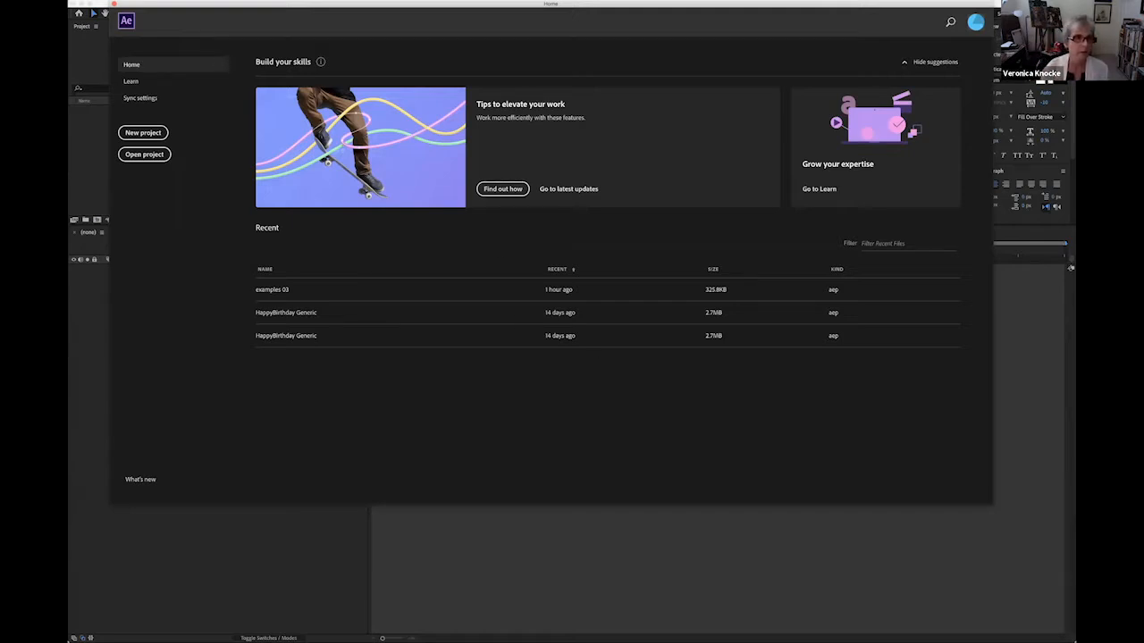
Create a new project and enlarge the project and composition area by lowering the upper edge of the timeline.
left_click(133, 0)
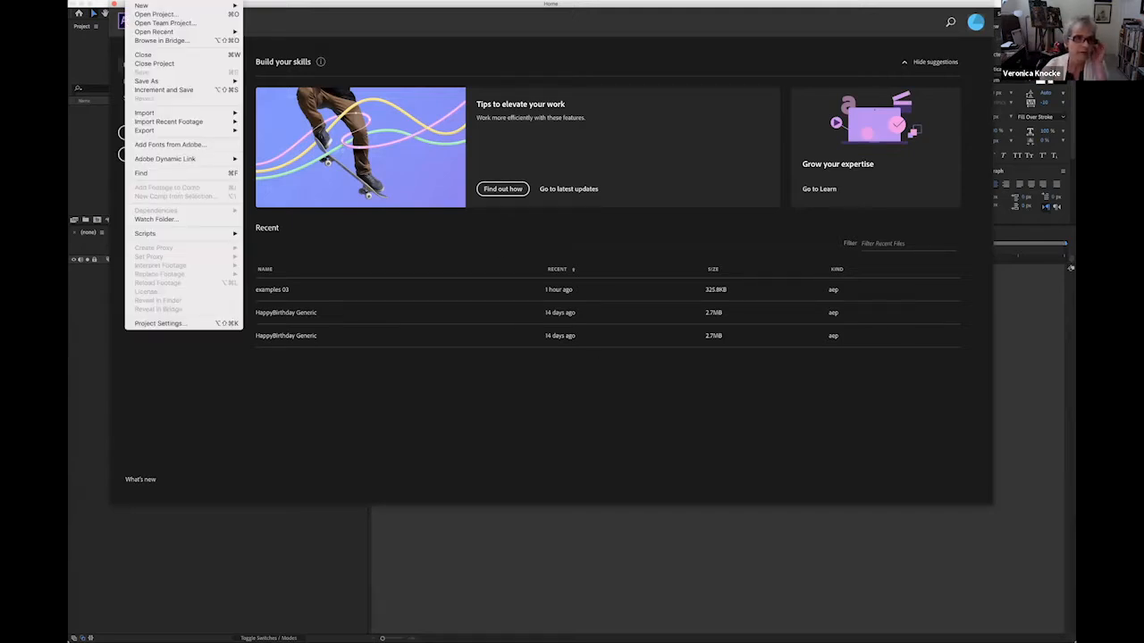
mouse_move(178, 5)
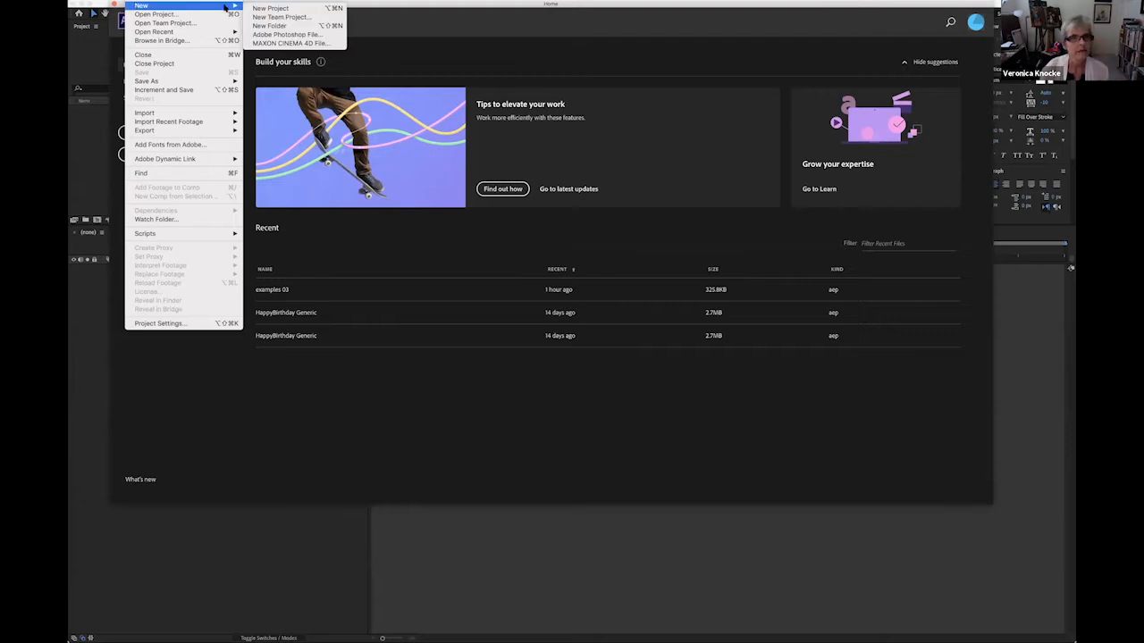
left_click(270, 8)
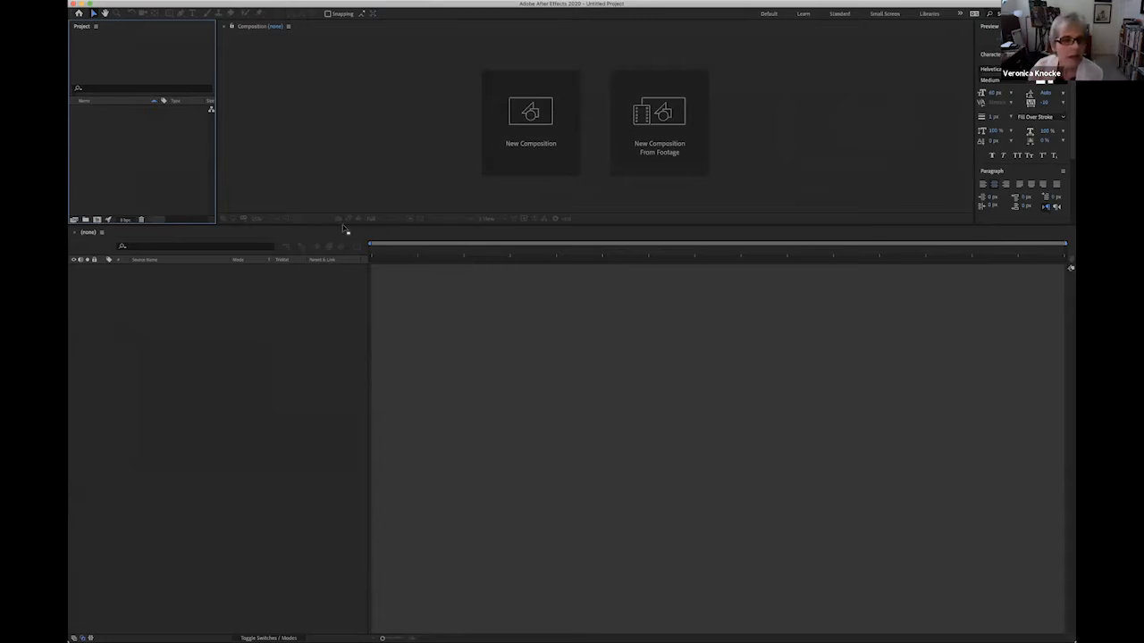
left_click_drag(345, 229, 358, 362)
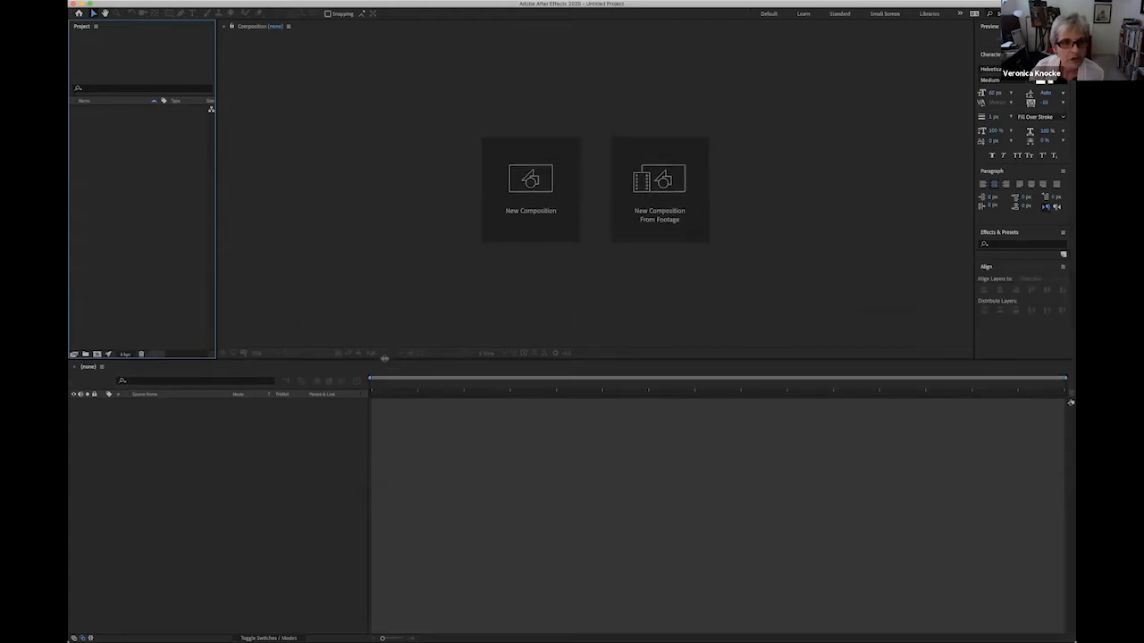
left_click(1046, 341)
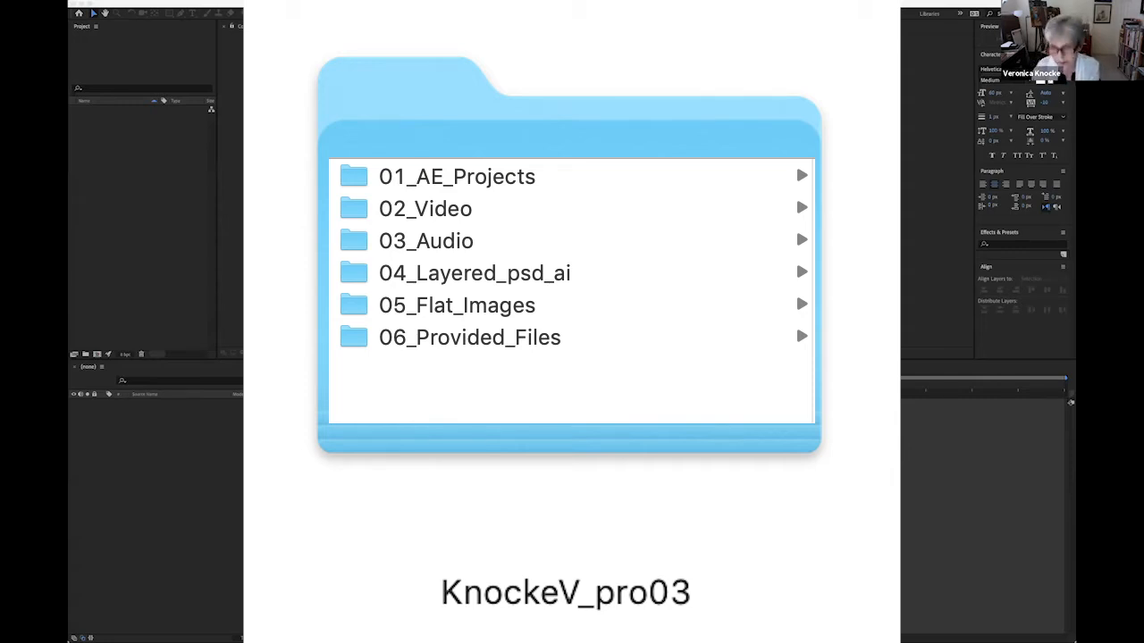
Start saving the project under a new name in the 01_AE_Projects folder inside the pro03 project folder on the Desktop.
left_click(170, 3)
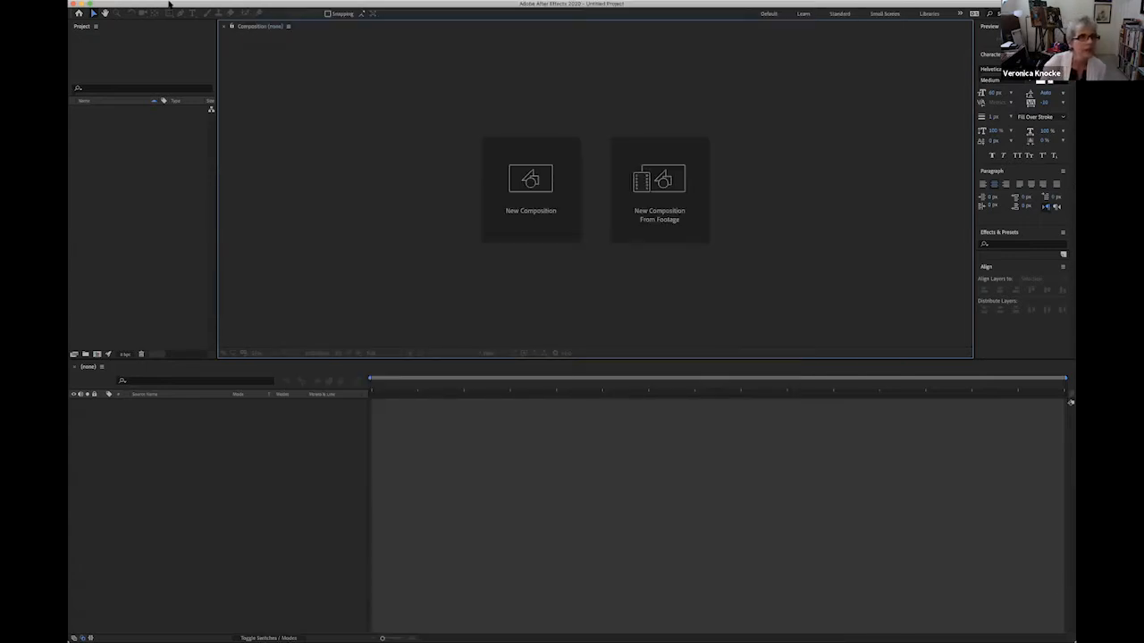
left_click(170, 4)
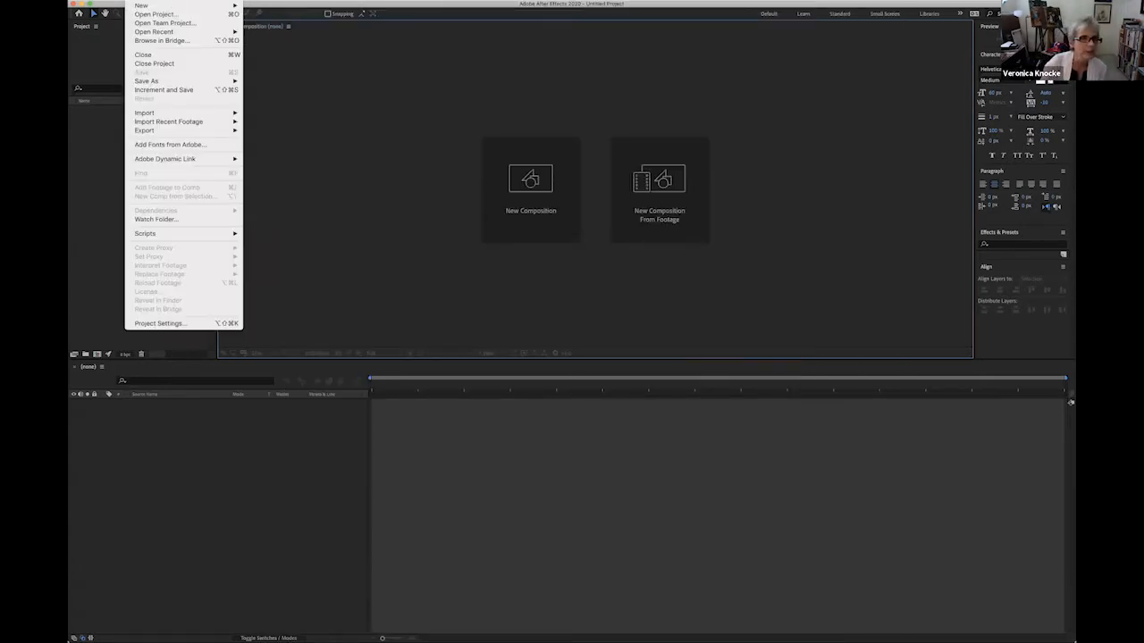
mouse_move(147, 83)
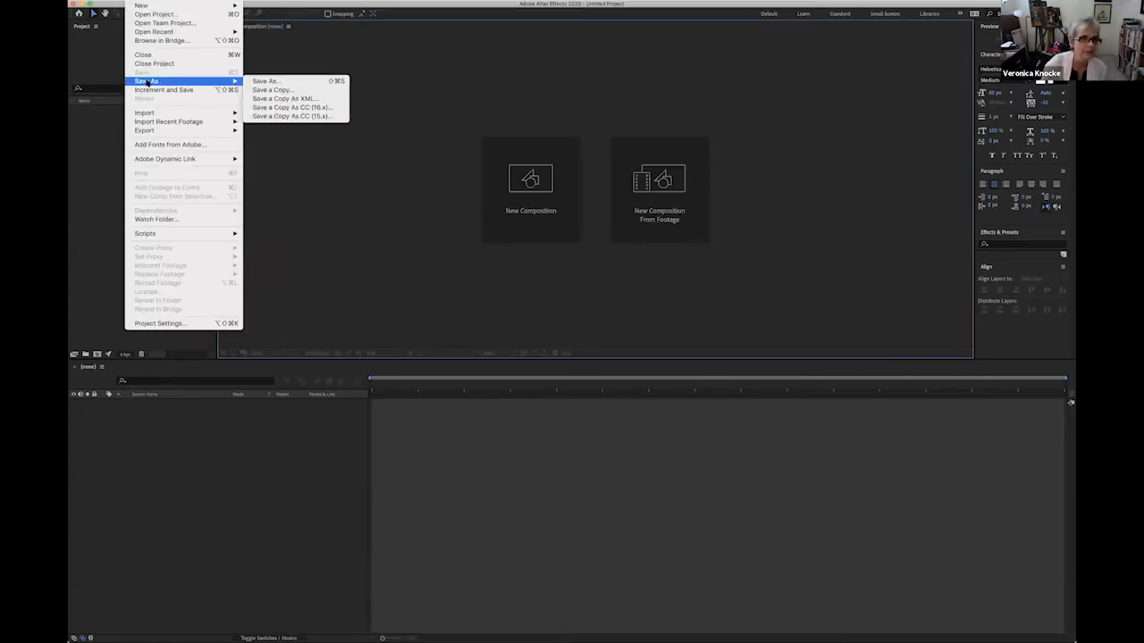
left_click(266, 82)
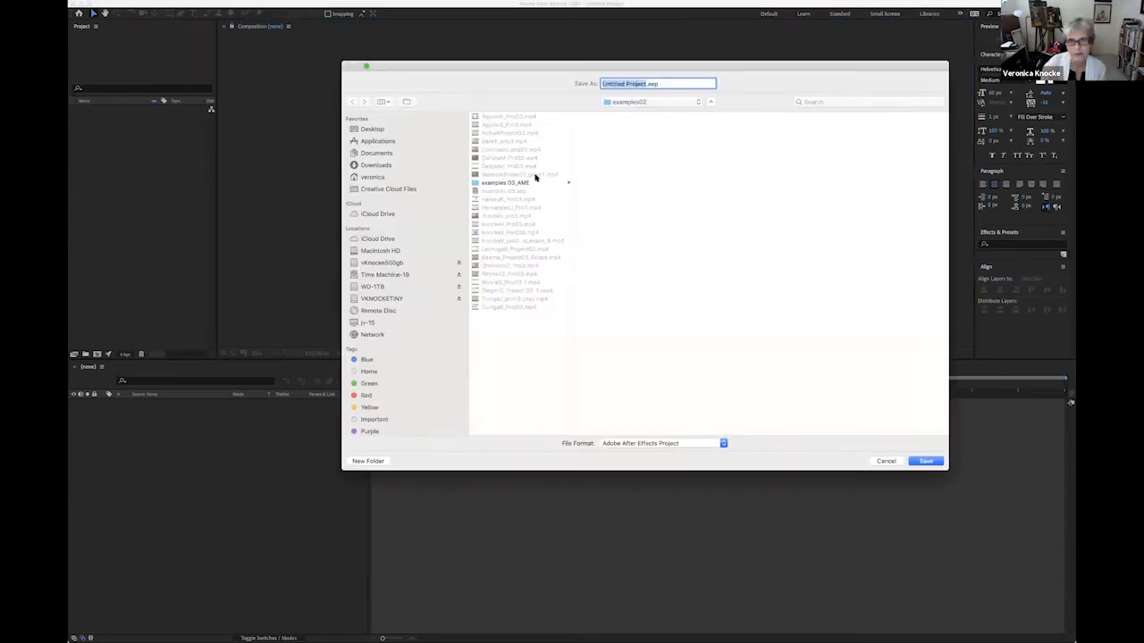
left_click(379, 130)
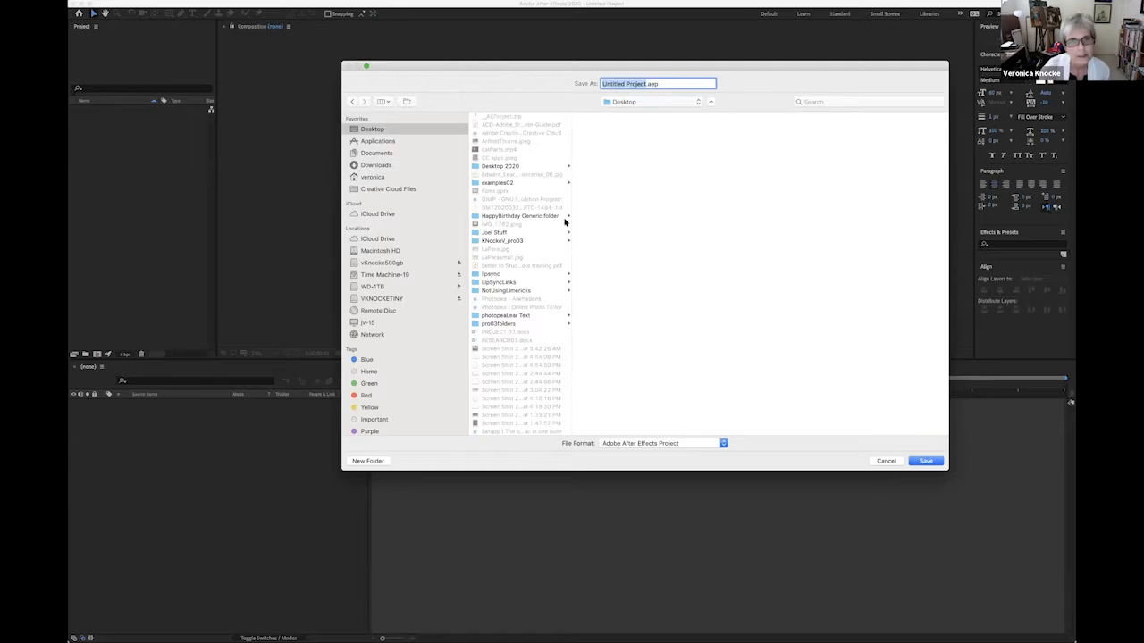
left_click(495, 241)
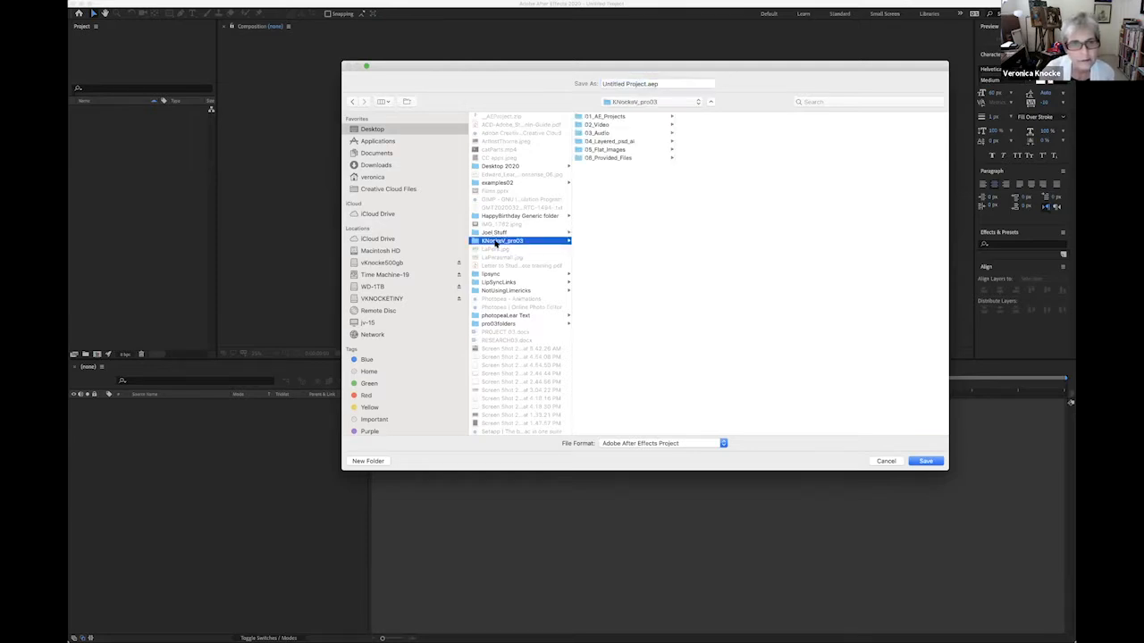
left_click(632, 117)
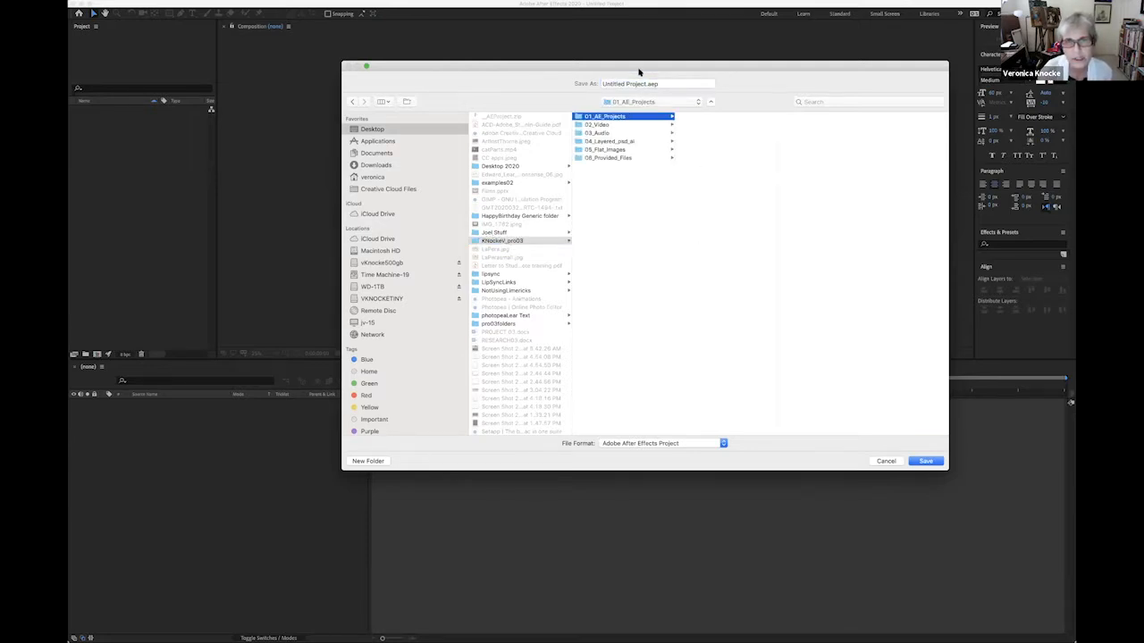
Name the project file with the last name and first initial followed by _Pro03, and save it.
left_click_drag(644, 83, 587, 85)
type("KNocke")
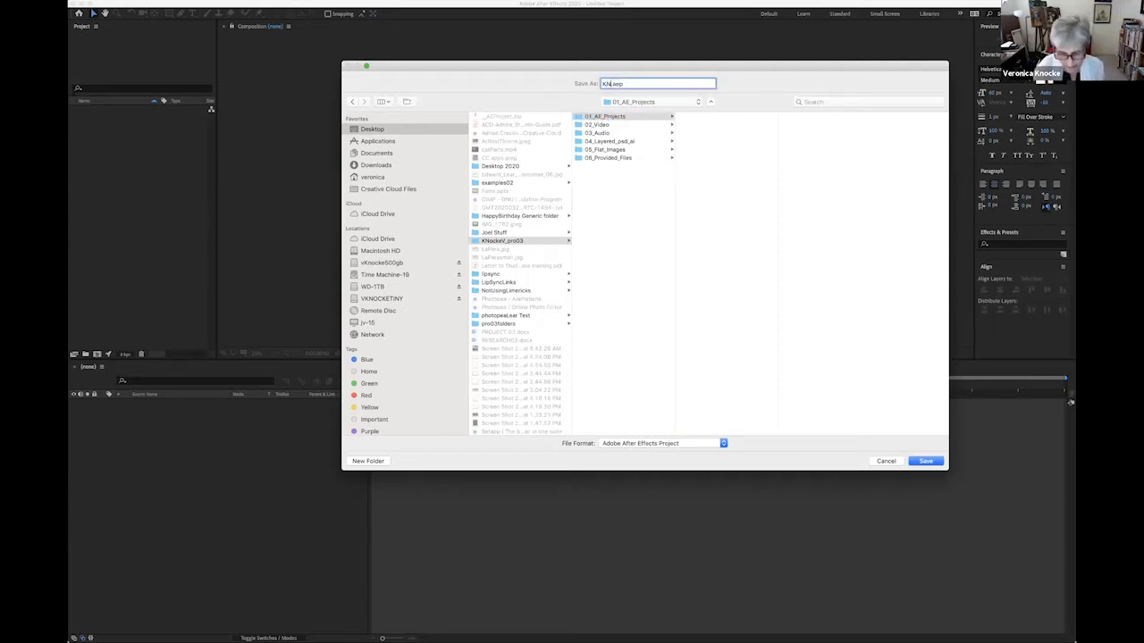
type("V_Pro03")
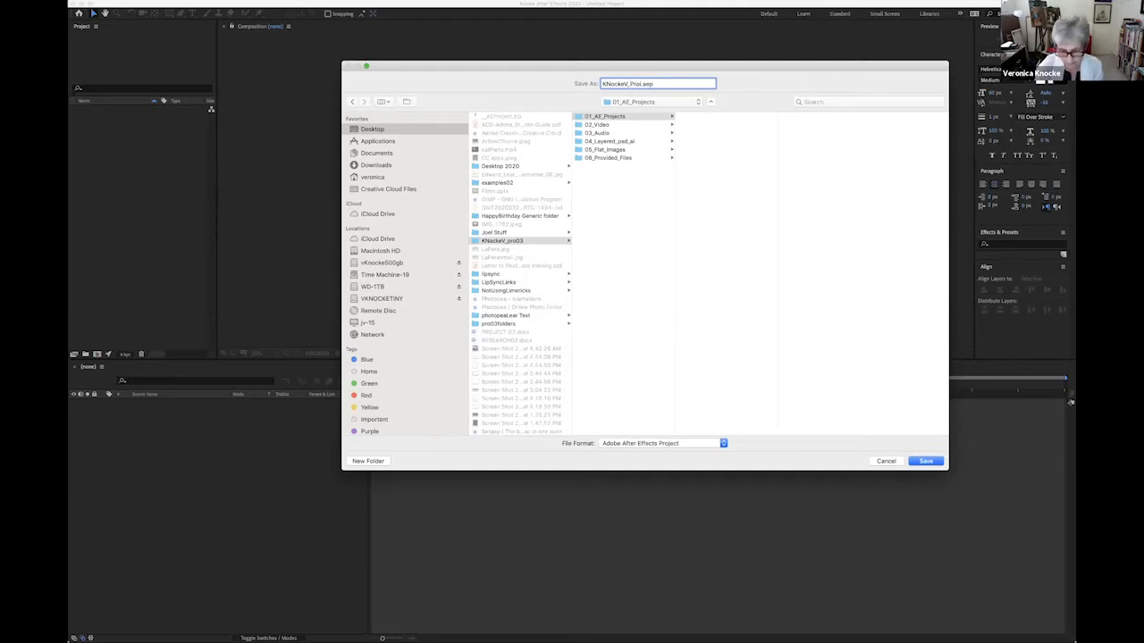
left_click(934, 460)
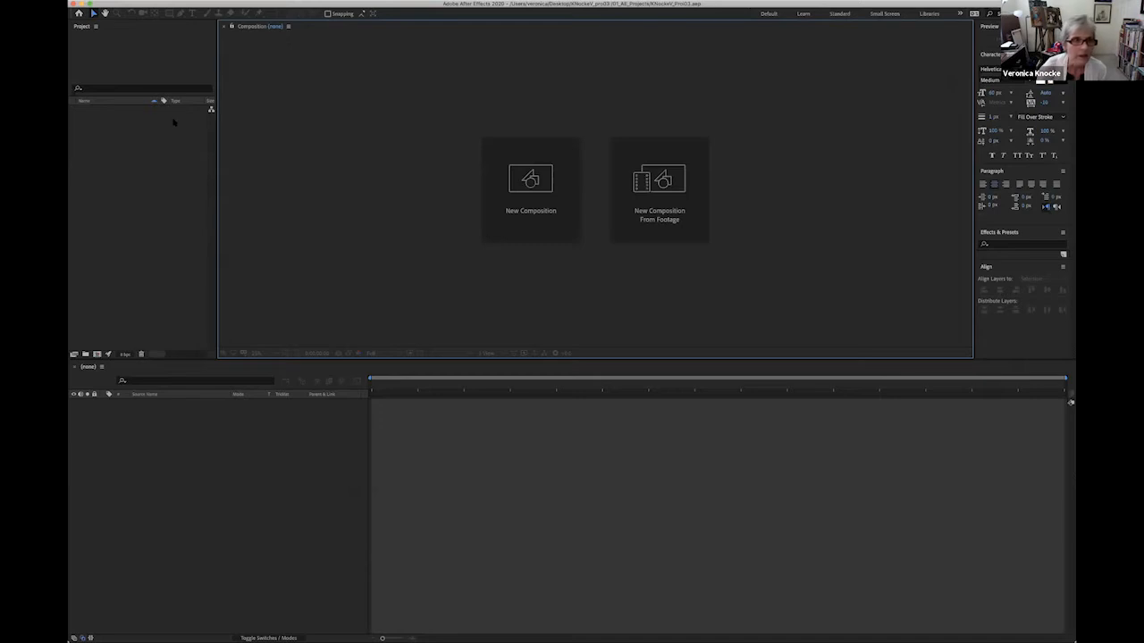
Start a new composition and name it with the last name and first initial followed by _03Tutorials.
left_click(188, 2)
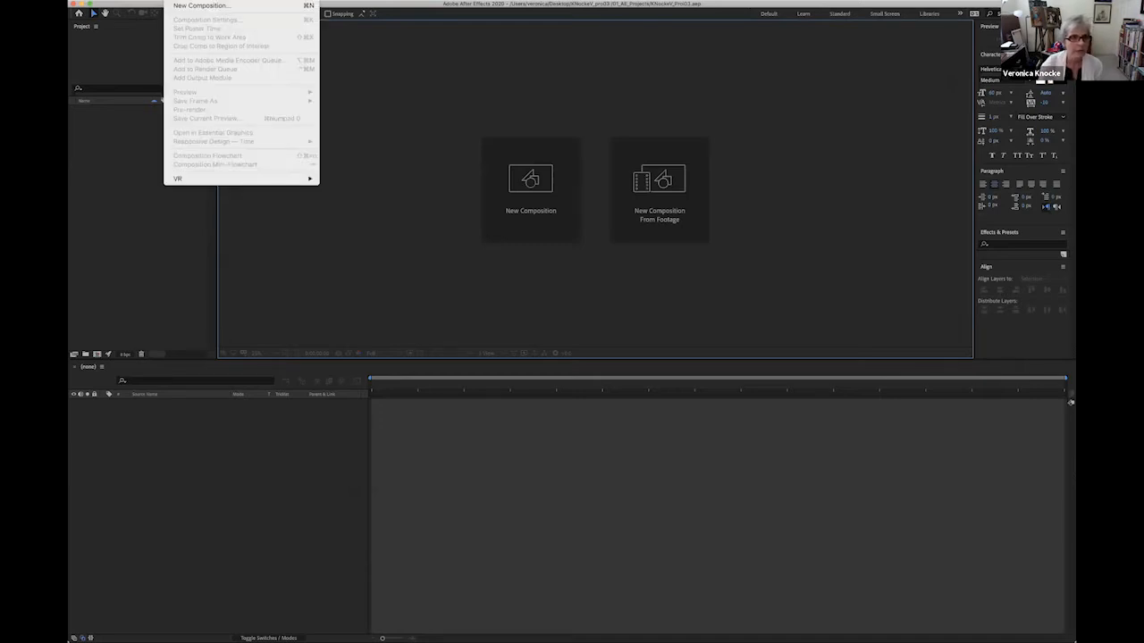
left_click(192, 9)
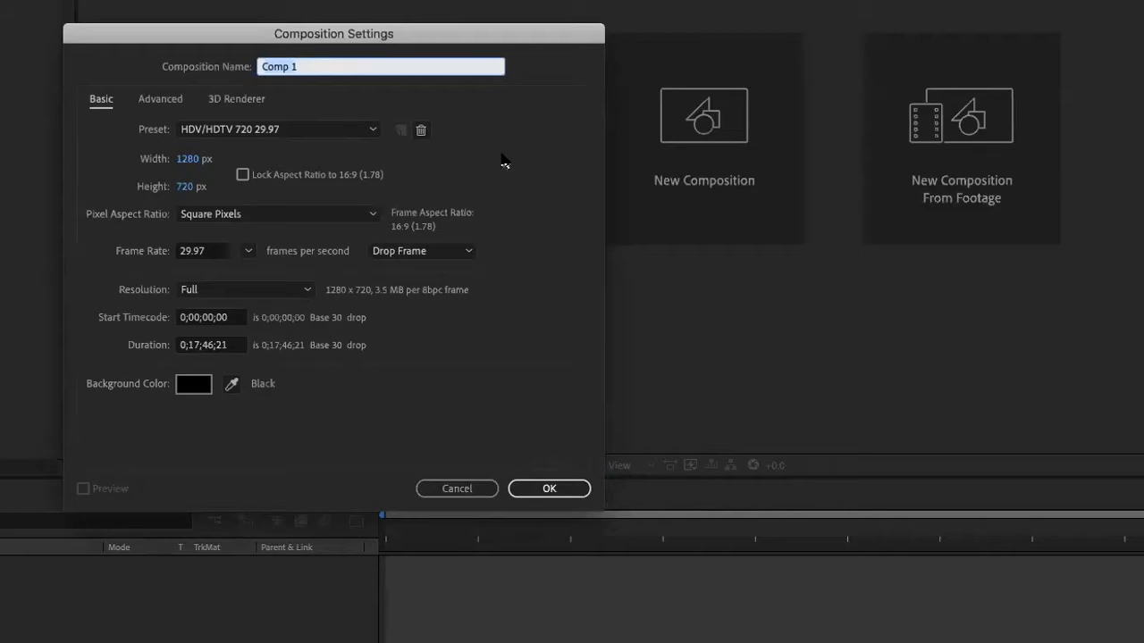
type("KnockeV")
type("_+")
key("BackSpace")
type("03Tutorials")
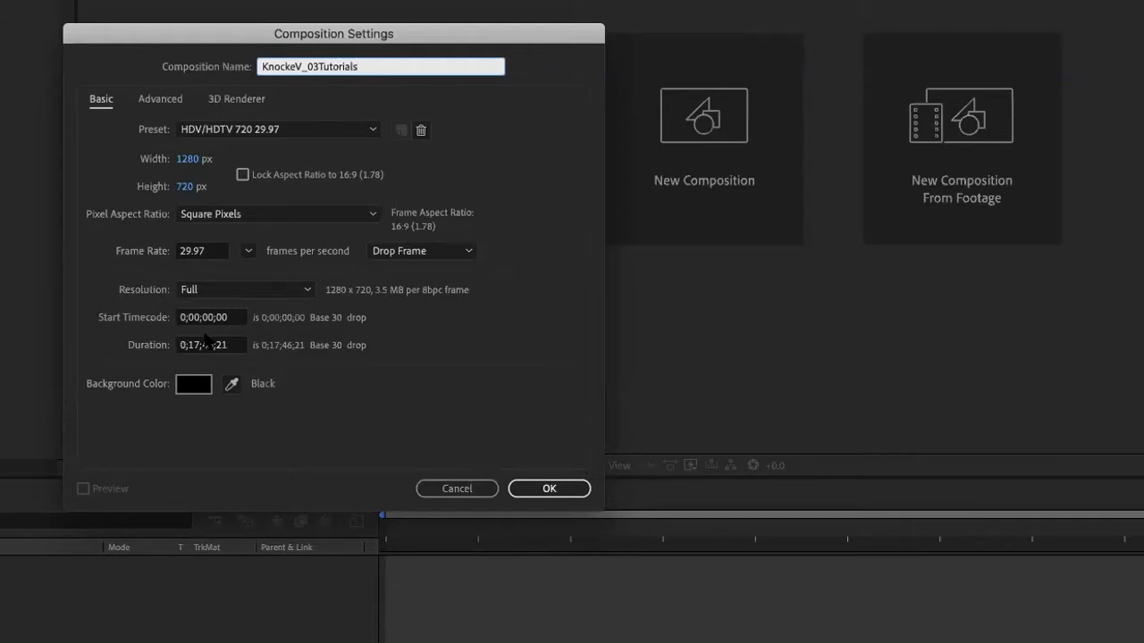
Set the composition's duration to 5;00 (five seconds) and create it.
left_click(207, 343)
left_click_drag(230, 342, 161, 342)
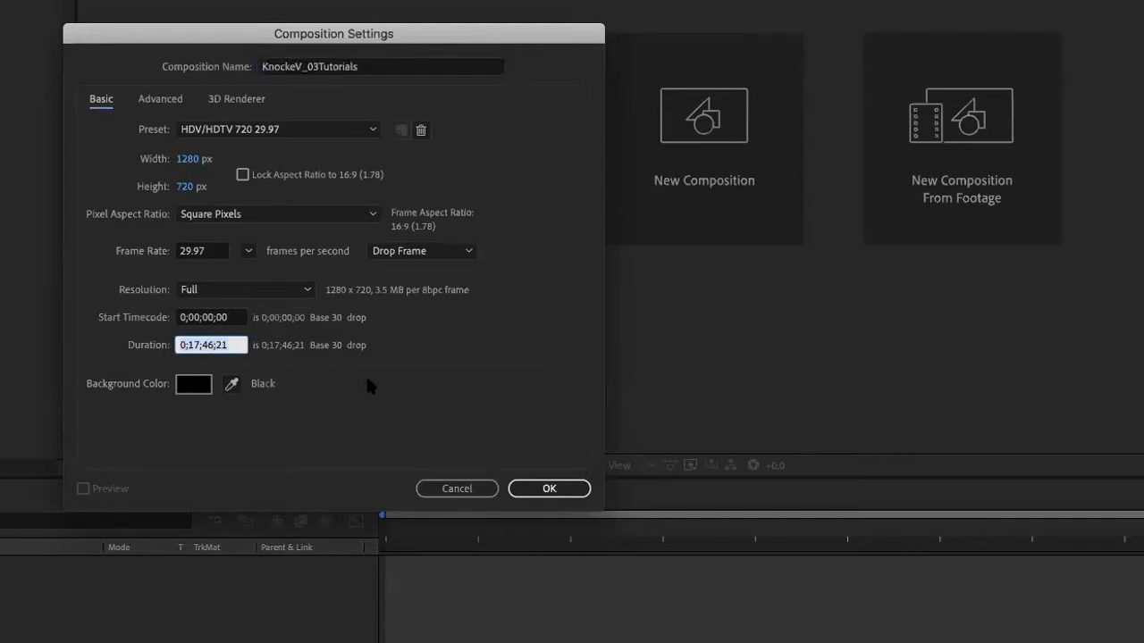
type("5")
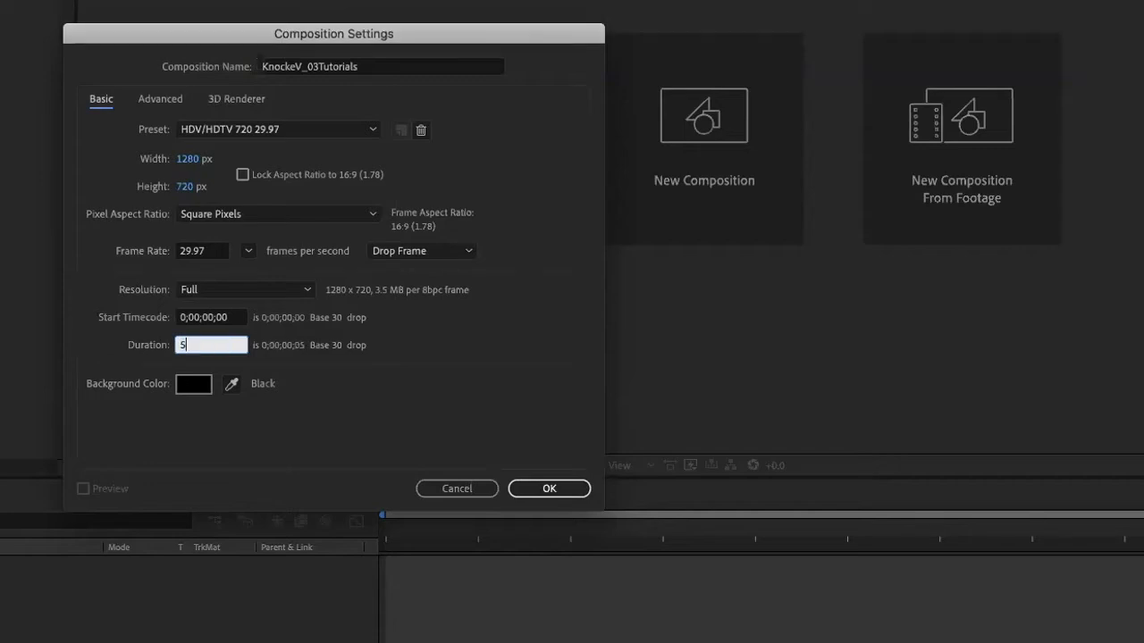
type(";00")
left_click(551, 486)
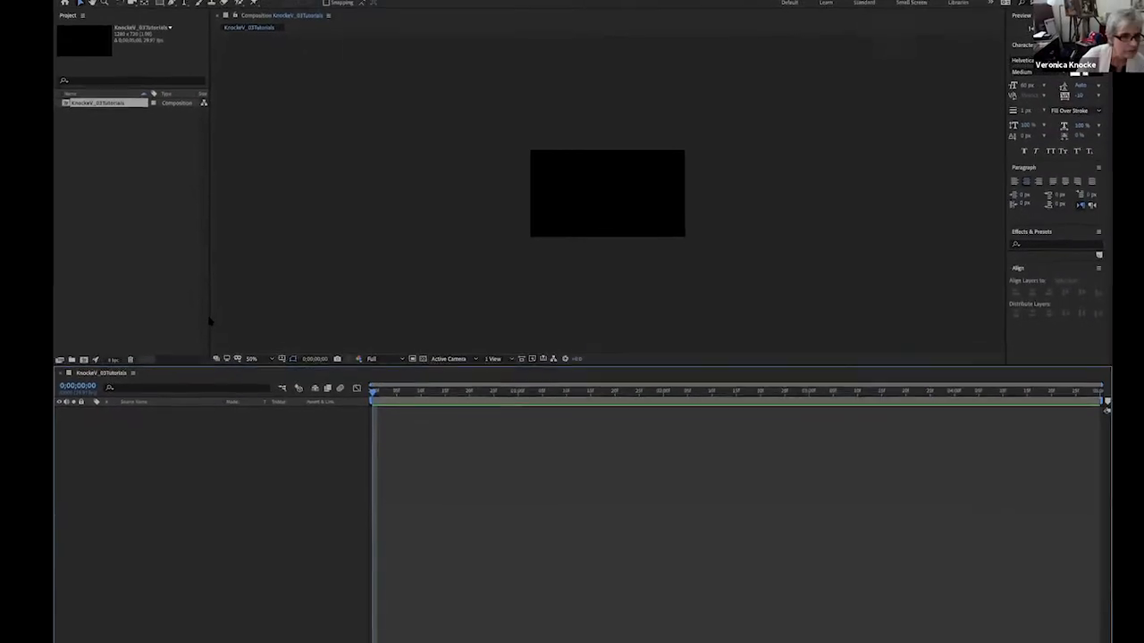
Change the composition view's magnification from the preset list so the frame fills the viewer.
left_click(251, 358)
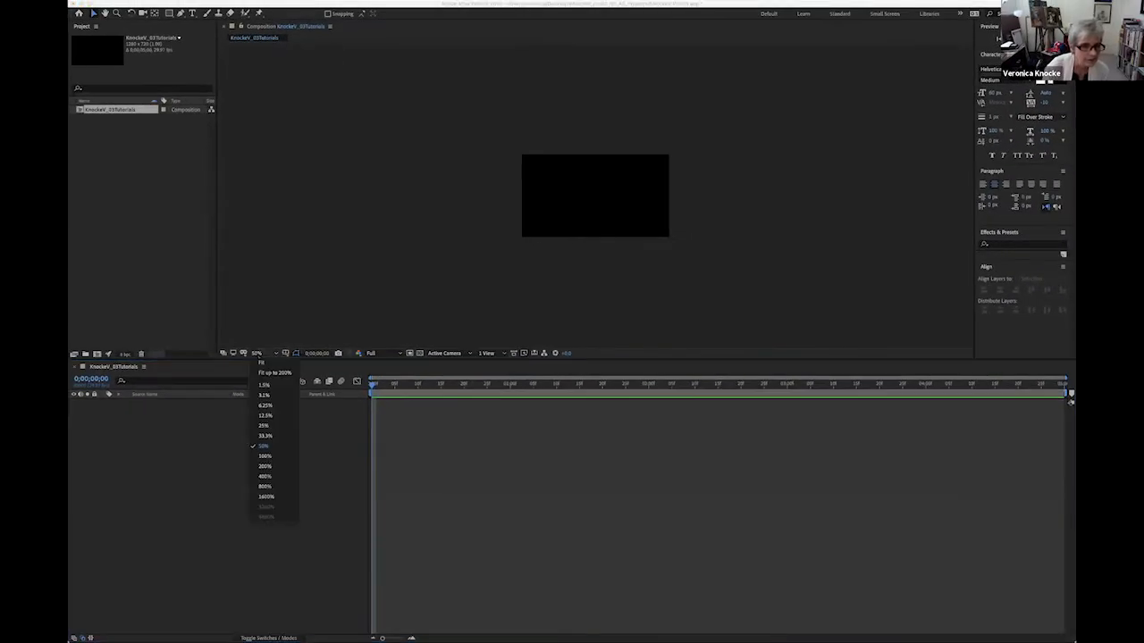
left_click(264, 456)
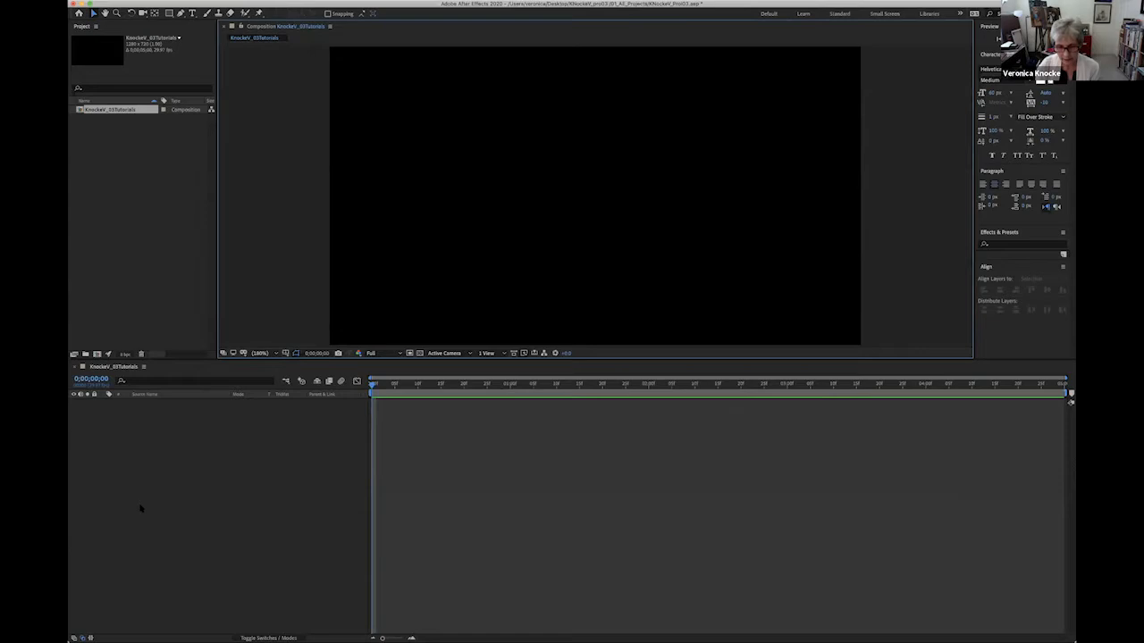
left_click(208, 511)
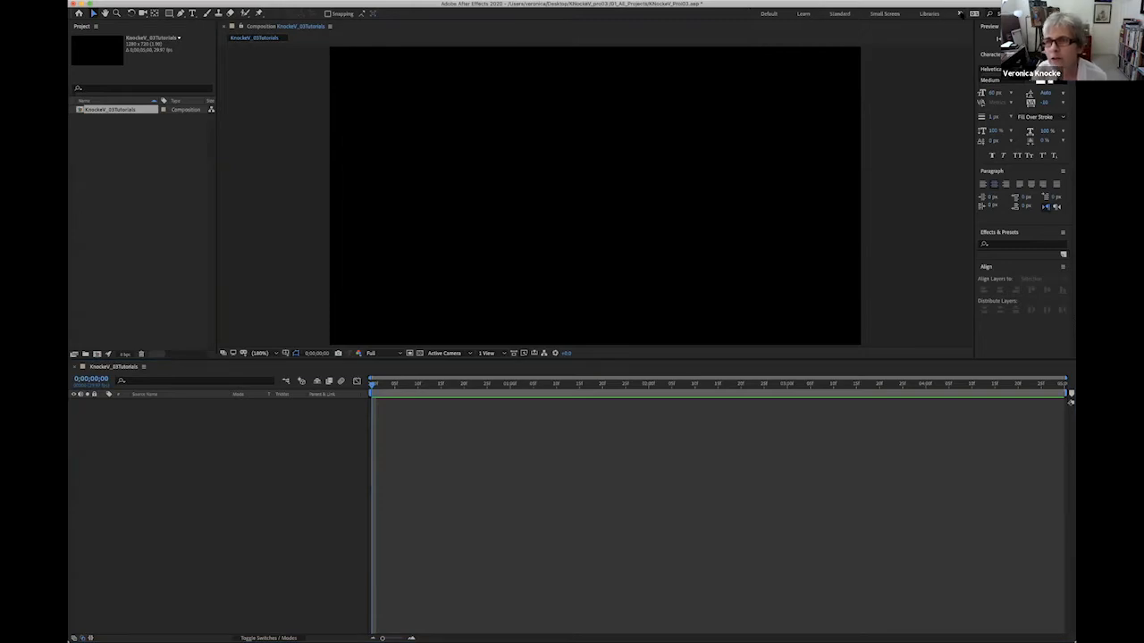
Switch to the Text workspace and reset it to its saved layout.
left_click(960, 13)
left_click(970, 94)
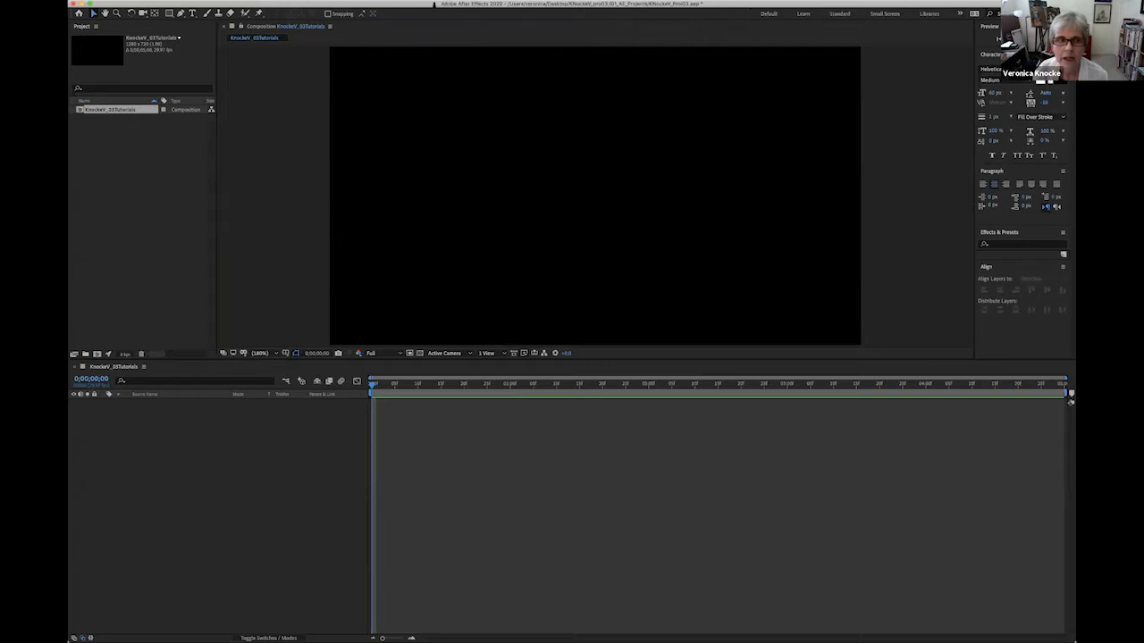
left_click(342, 0)
mouse_move(342, 5)
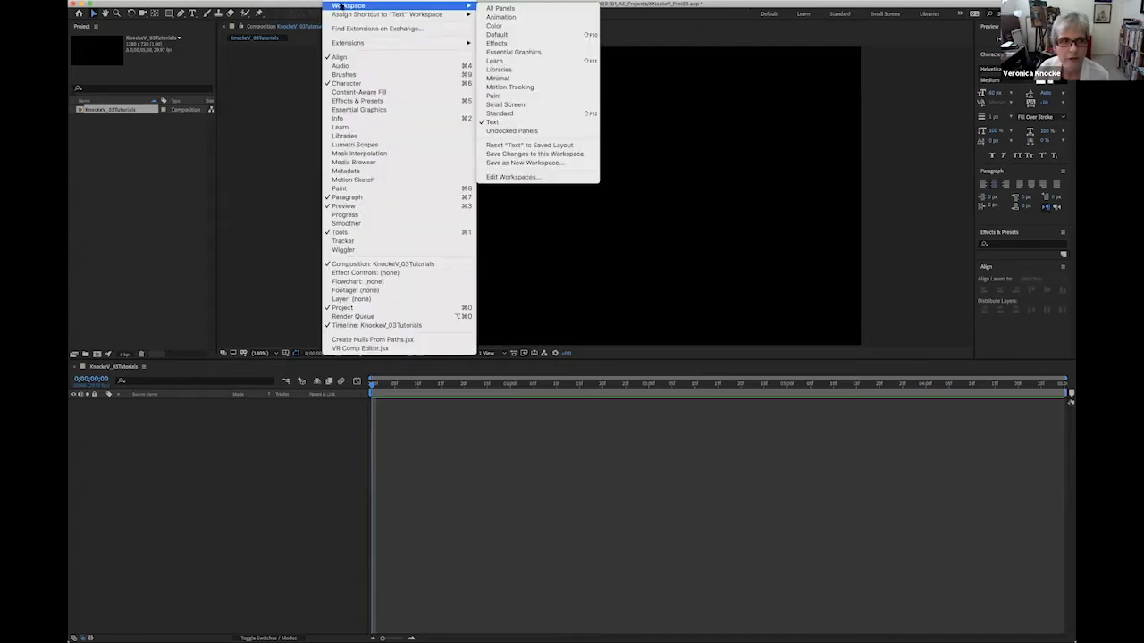
left_click(523, 145)
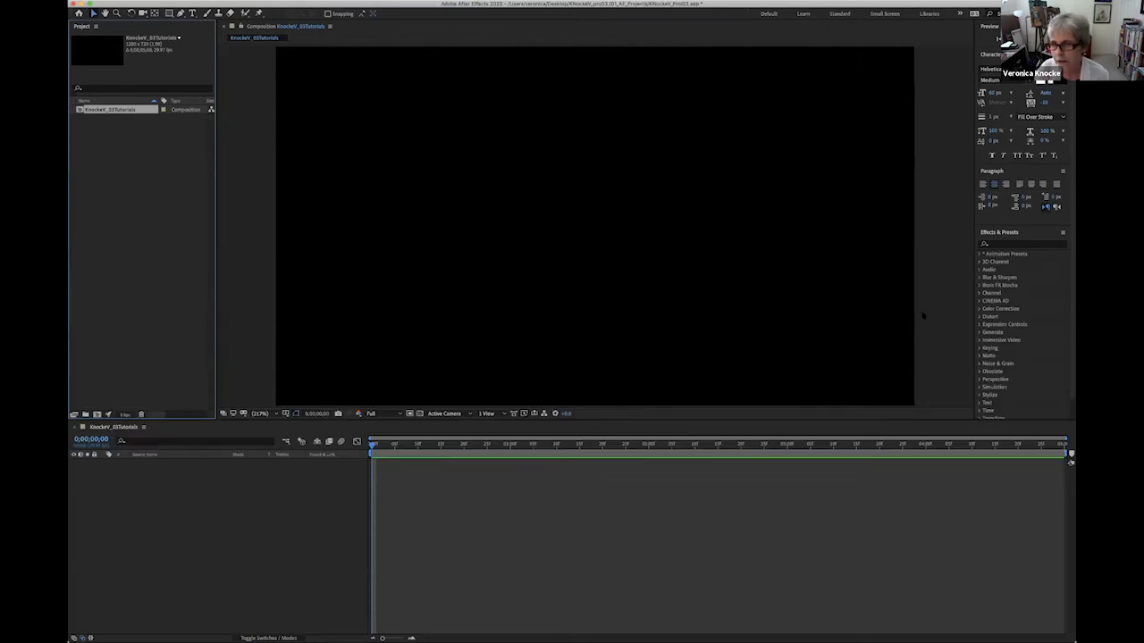
left_click(928, 199)
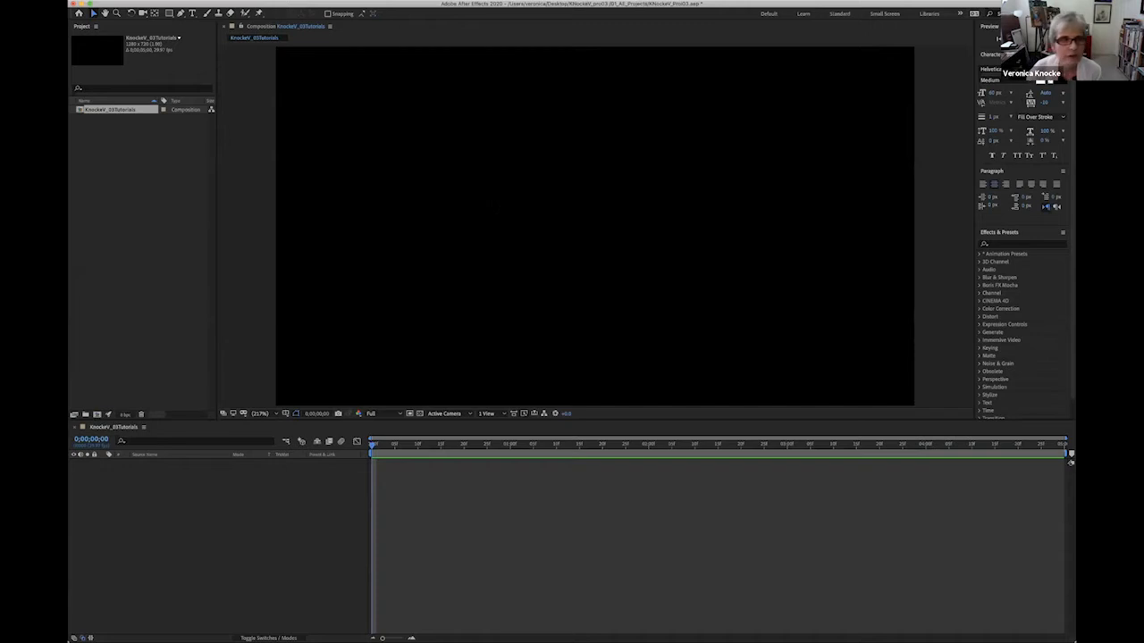
Add an empty text layer at the centre of the composition and set its font style to Regular and size to 90 px.
left_click(192, 13)
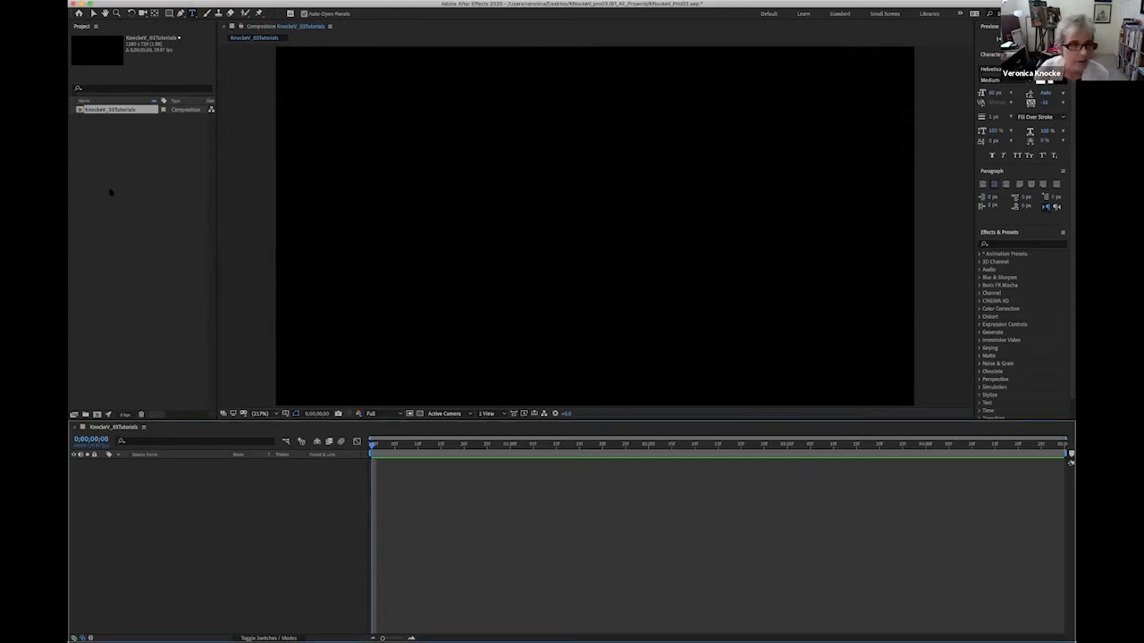
double_click(191, 13)
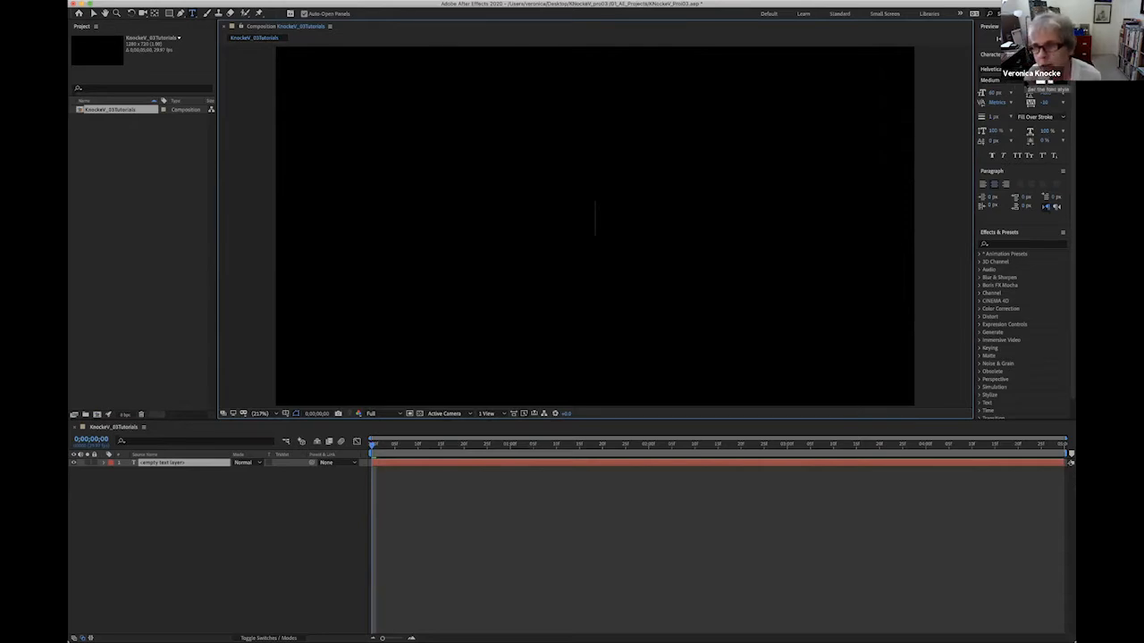
left_click(1019, 80)
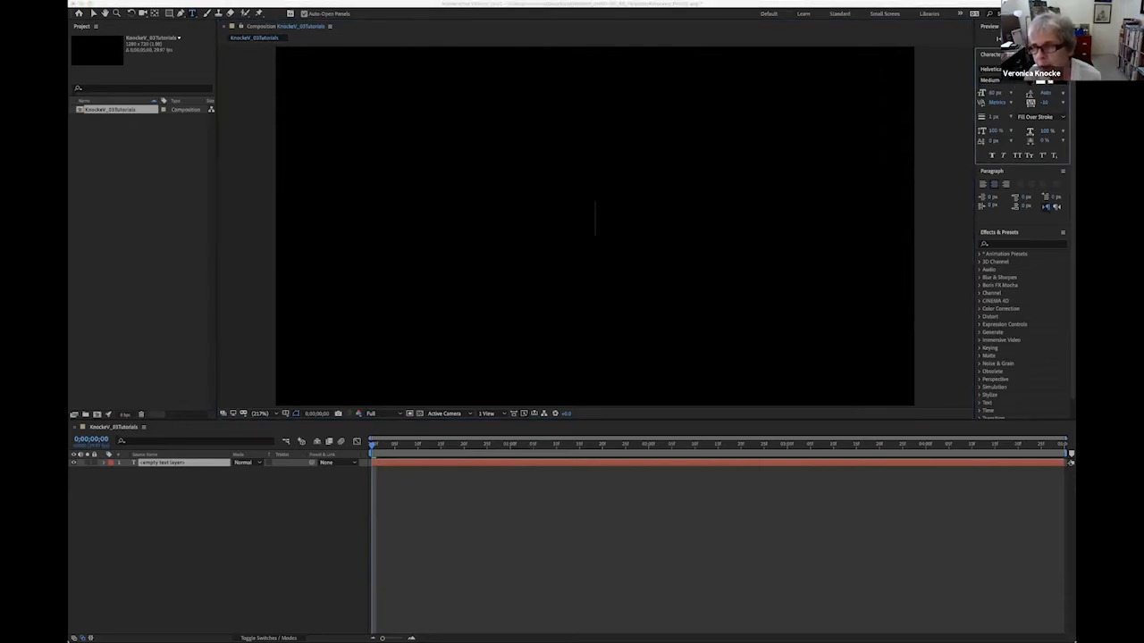
left_click(1030, 81)
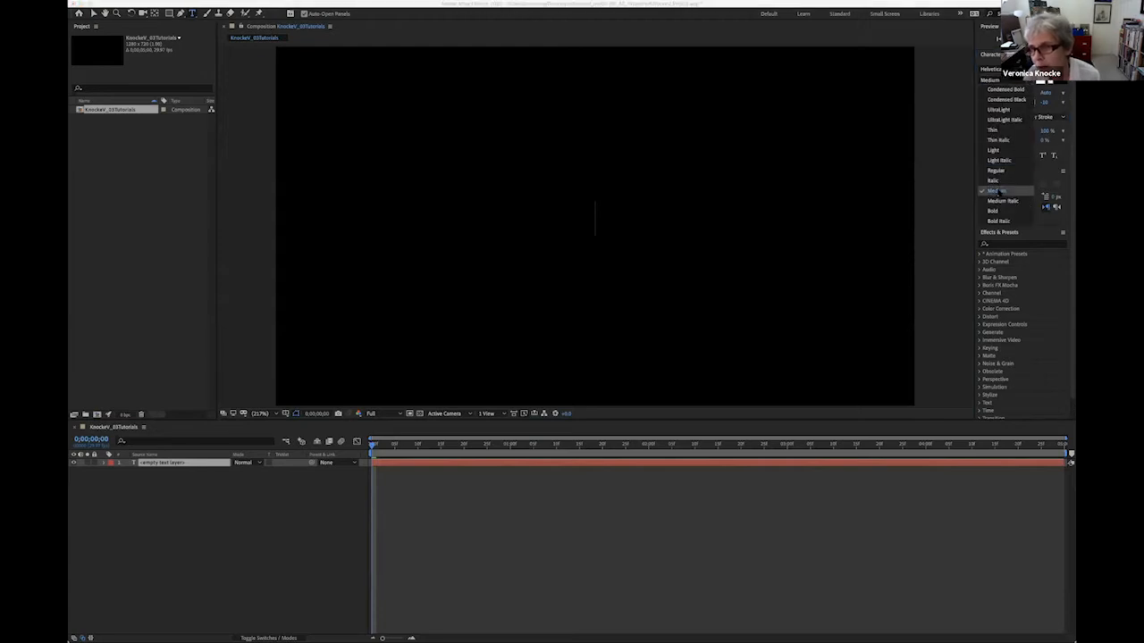
left_click(996, 170)
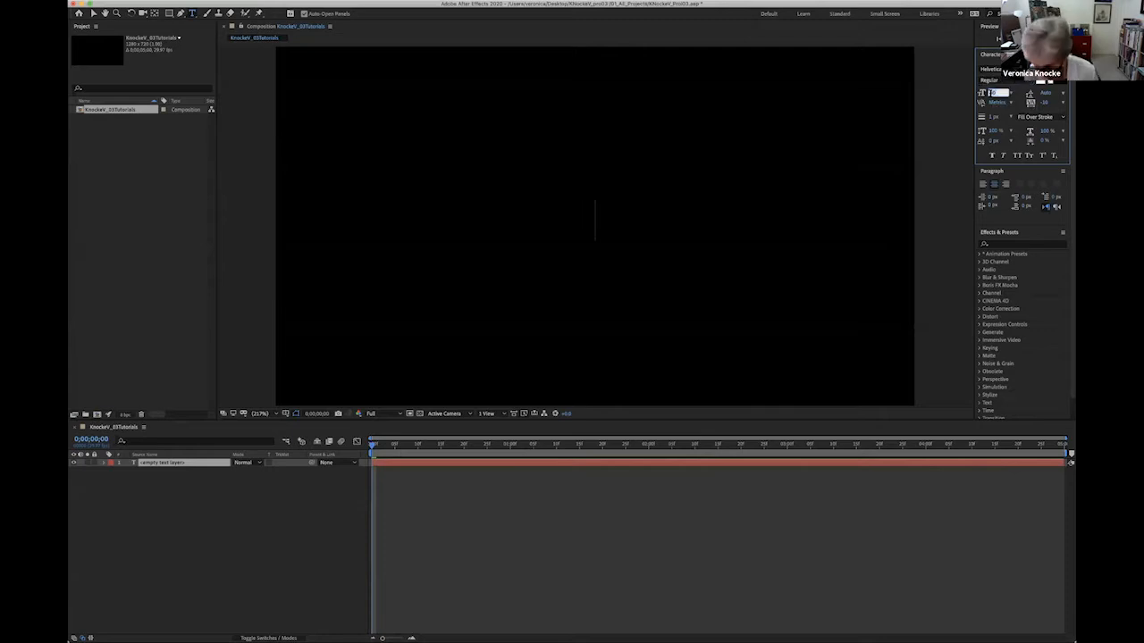
type("90")
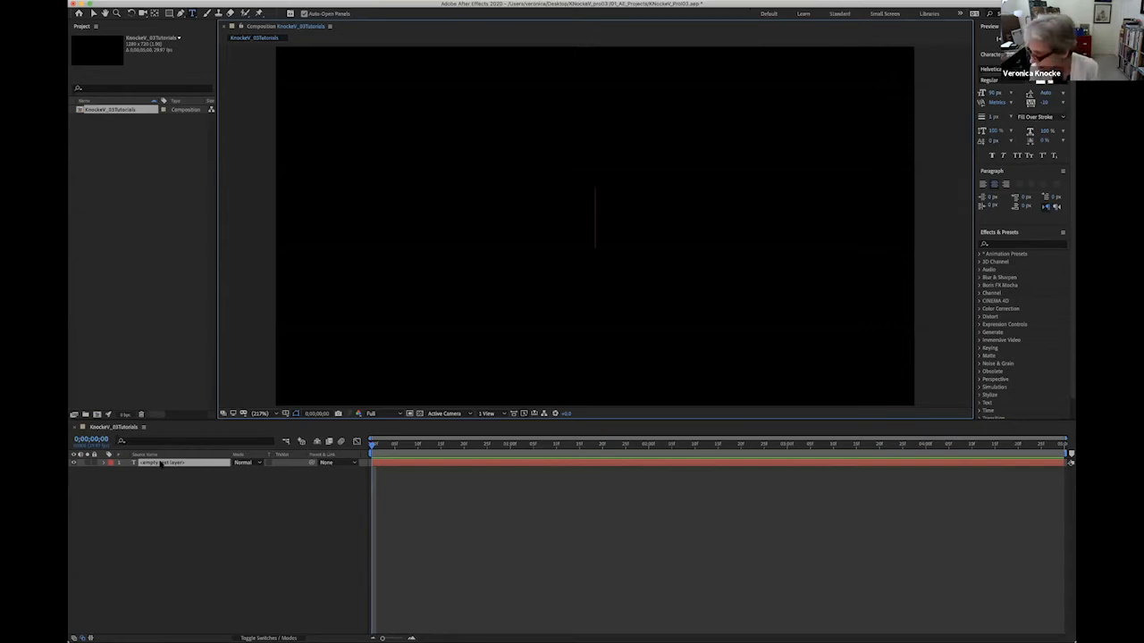
Enter "Text Animators" as the text layer's content and keep the same wording as its layer name.
type("Textg")
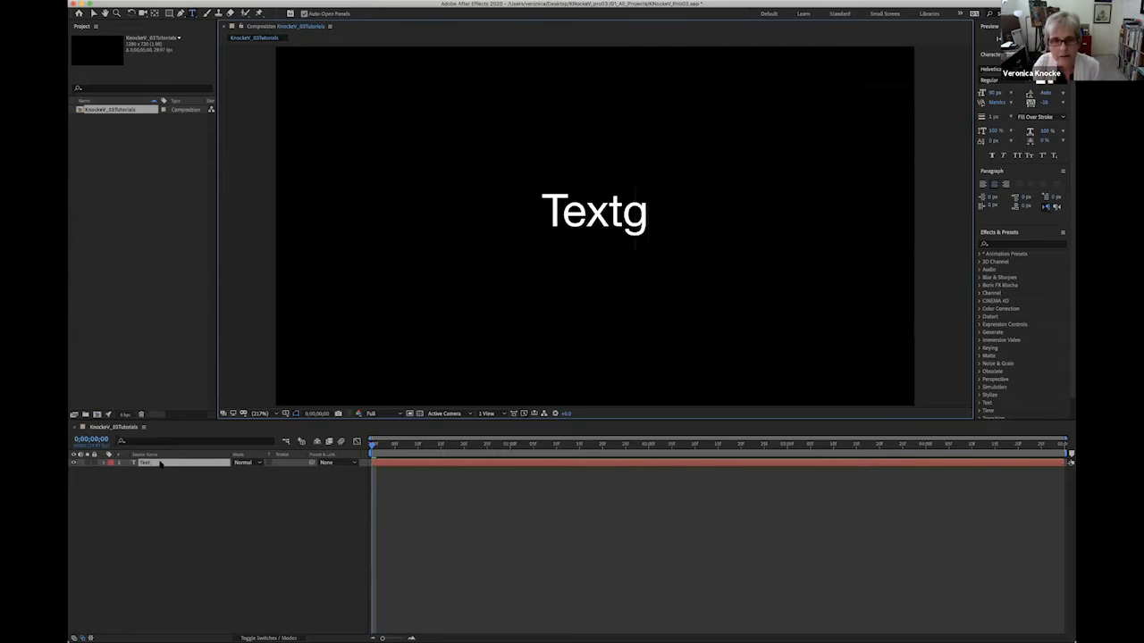
key("BackSpace")
type("Animators")
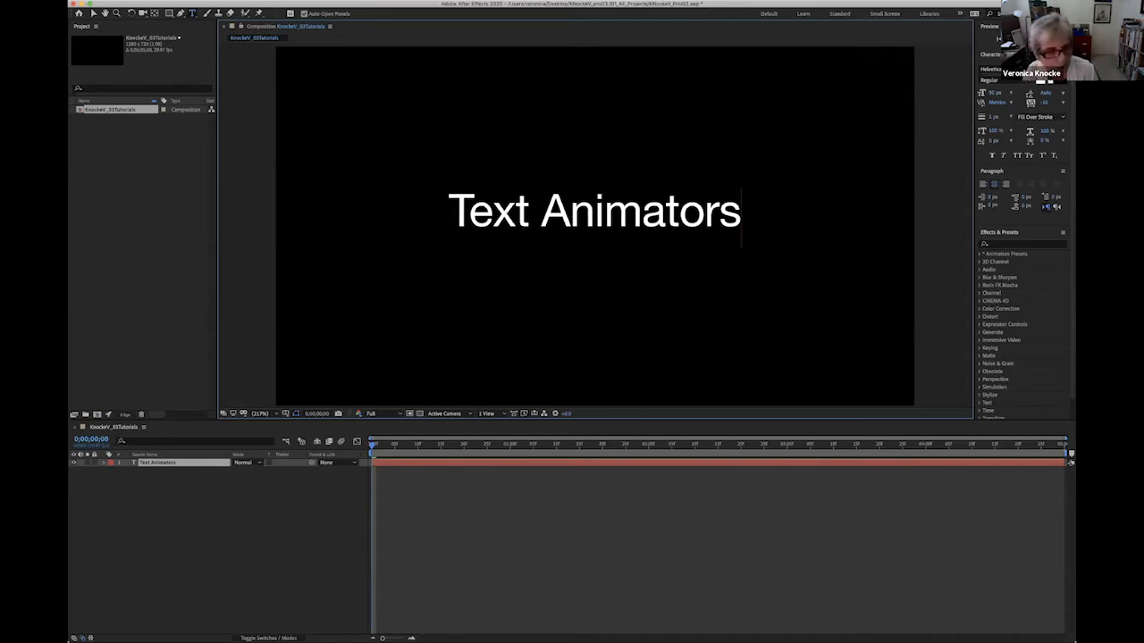
left_click(149, 463)
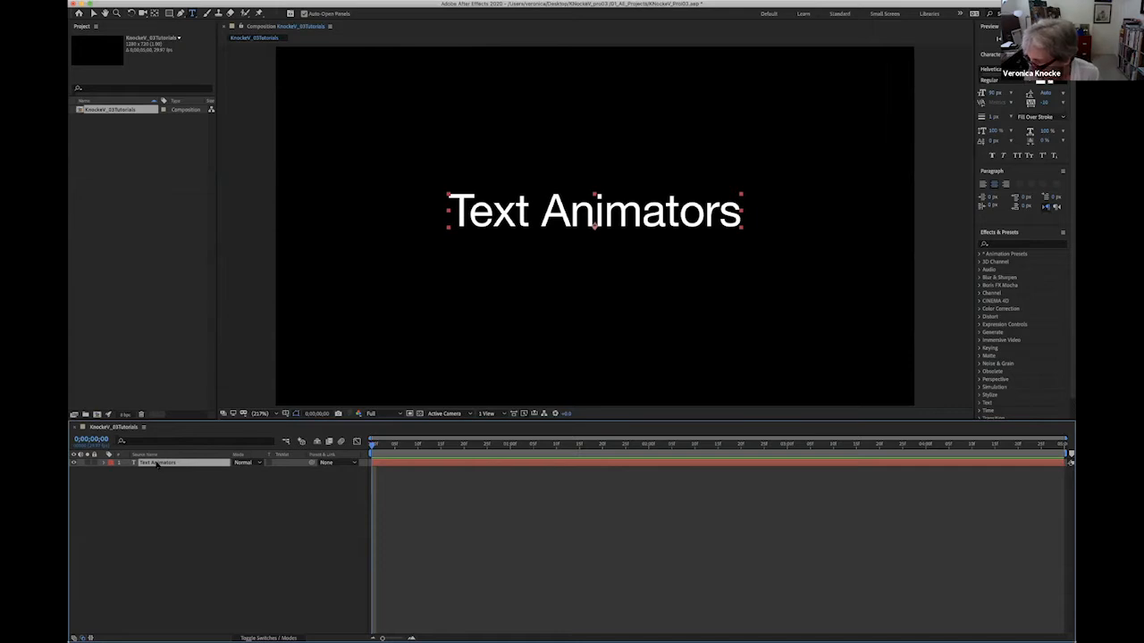
key("Return")
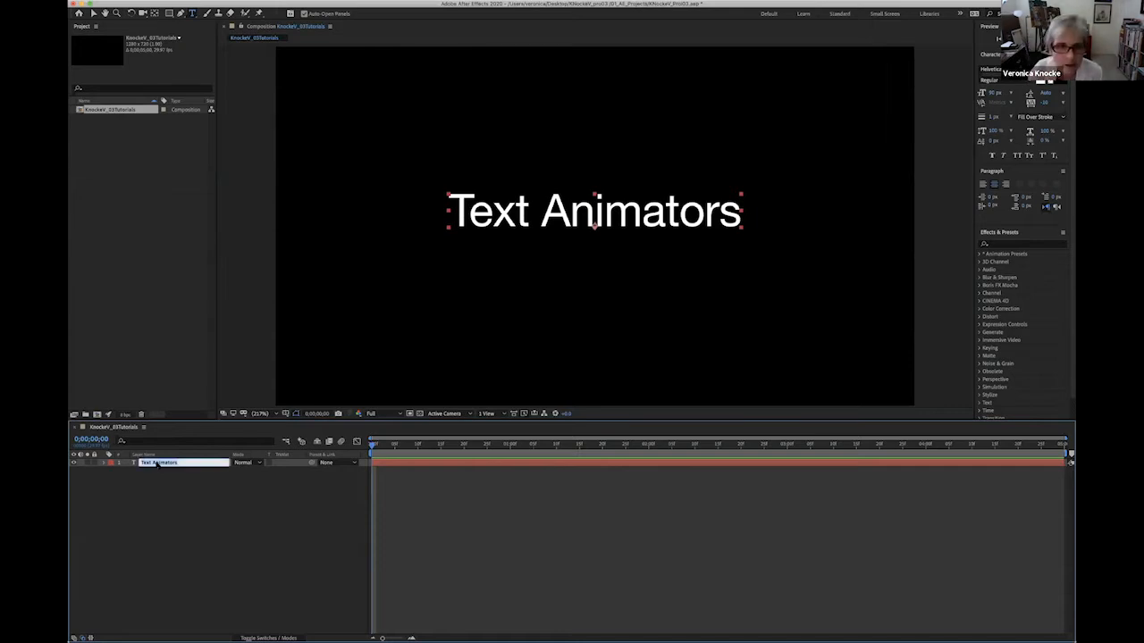
left_click(181, 523)
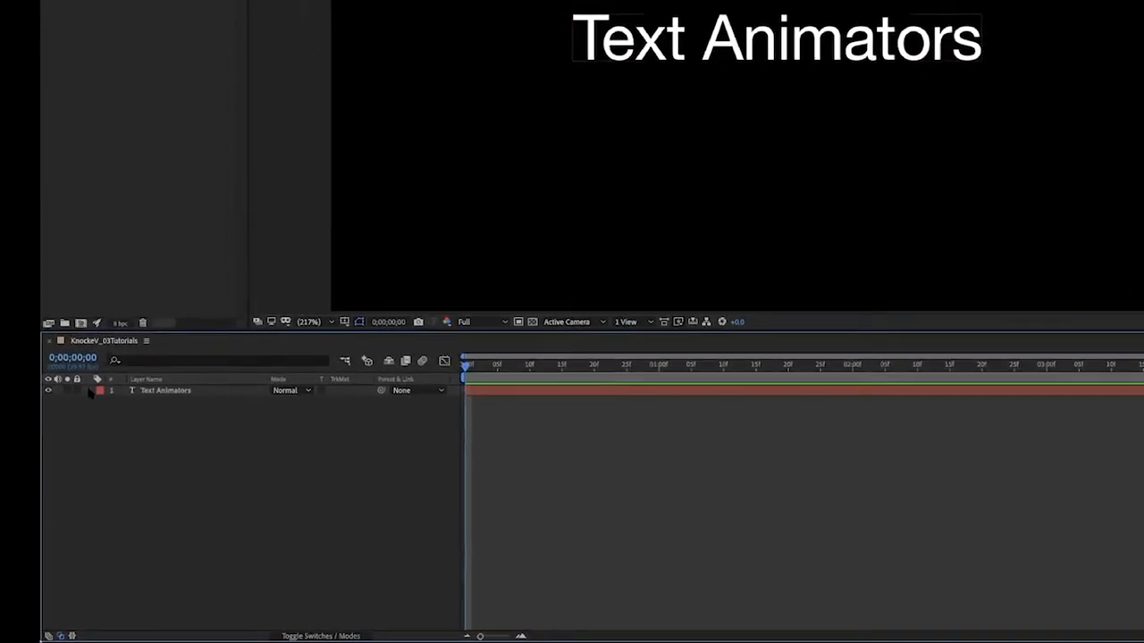
Reveal the Text Animators layer's Text properties and hide its Transform group from the timeline.
left_click(93, 409)
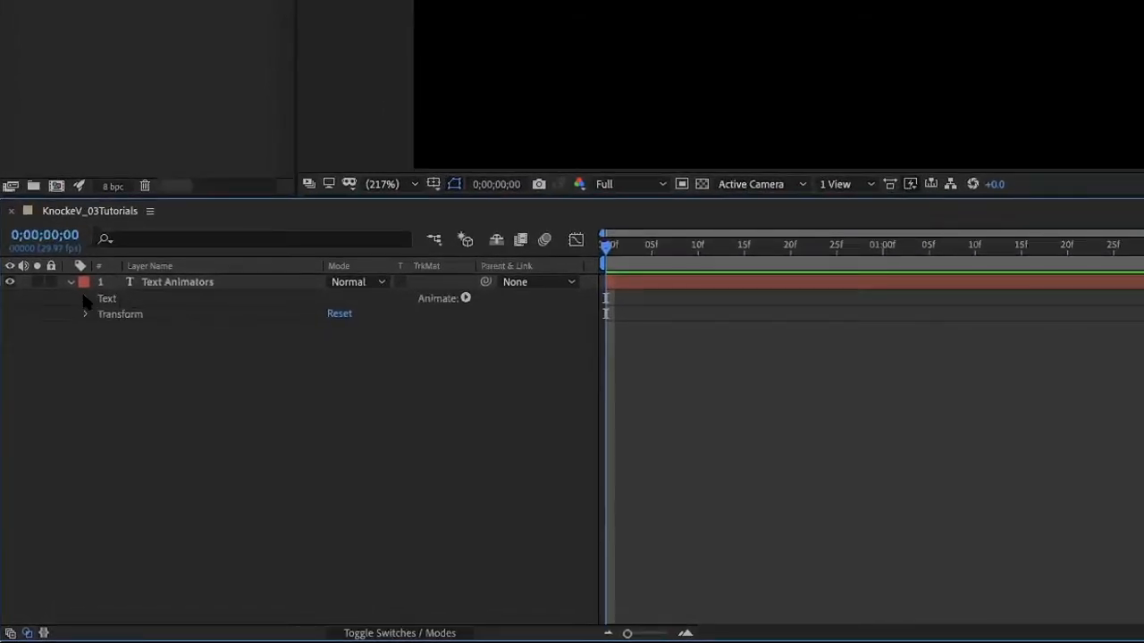
left_click(84, 299)
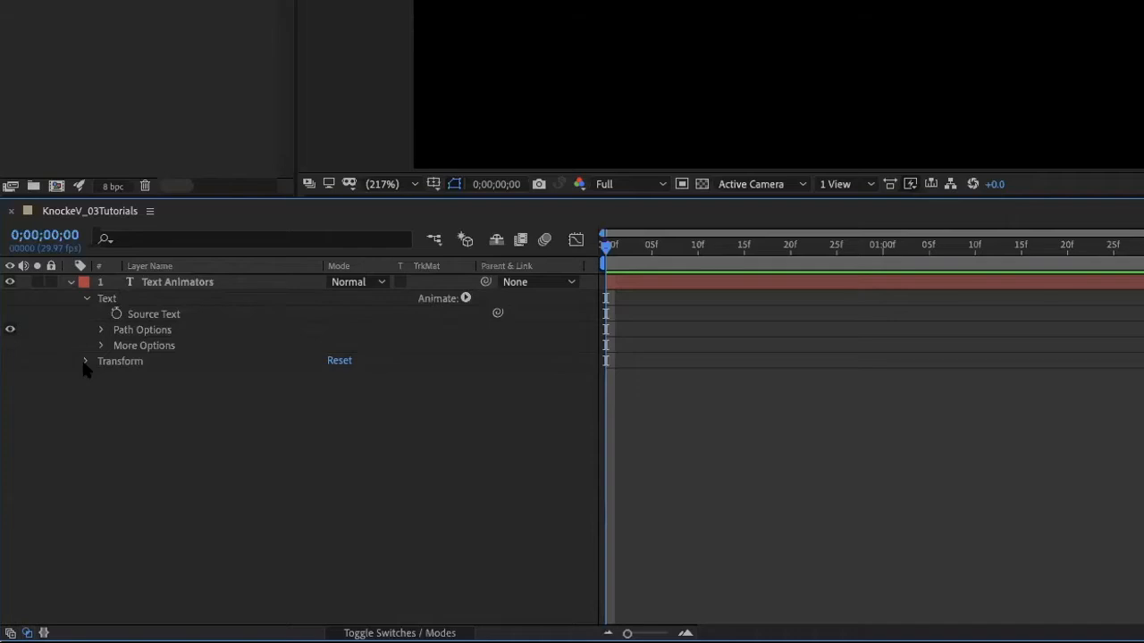
left_click(114, 361)
key("Delete")
Add a Position animator to the text layer and keyframe its range selector's Start at 0% at 0;00;00;00.
left_click(464, 299)
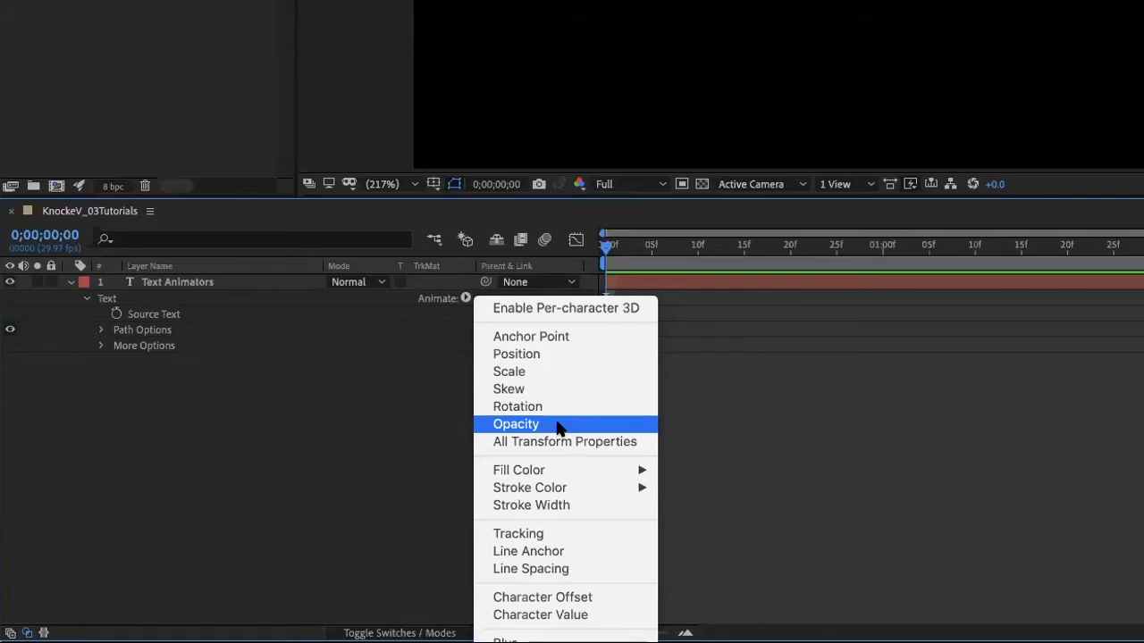
mouse_move(519, 477)
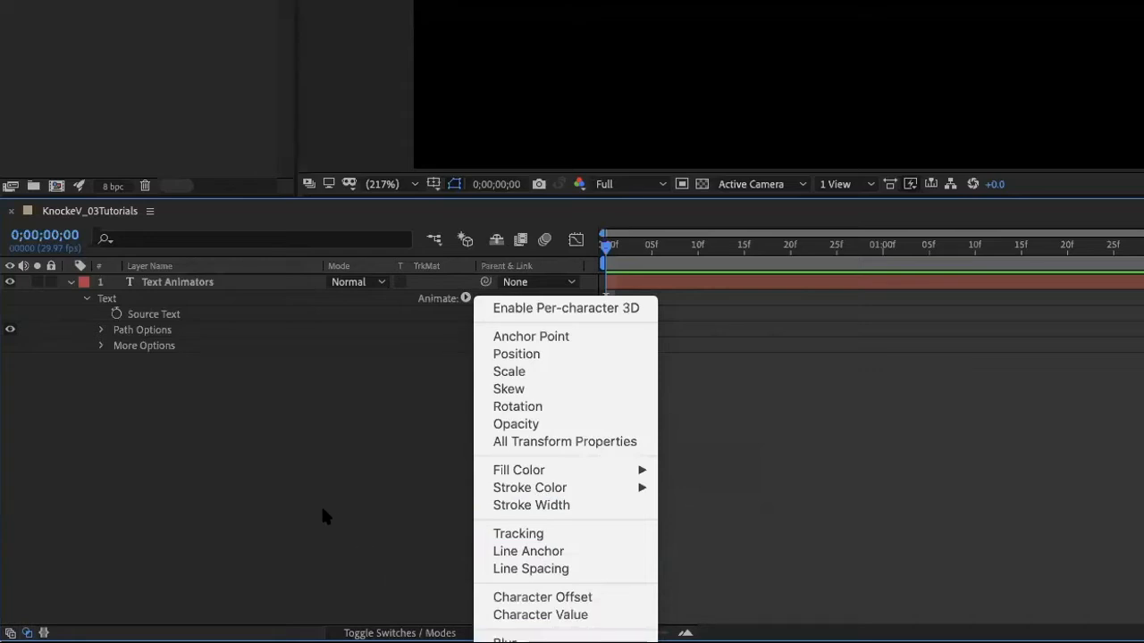
left_click(386, 418)
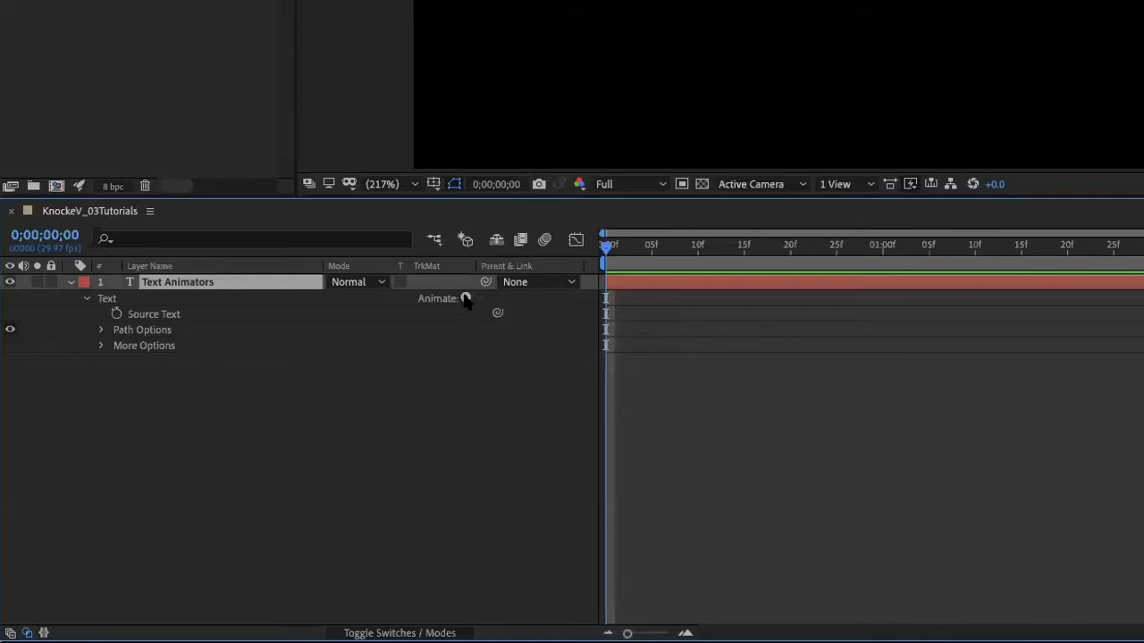
left_click(464, 299)
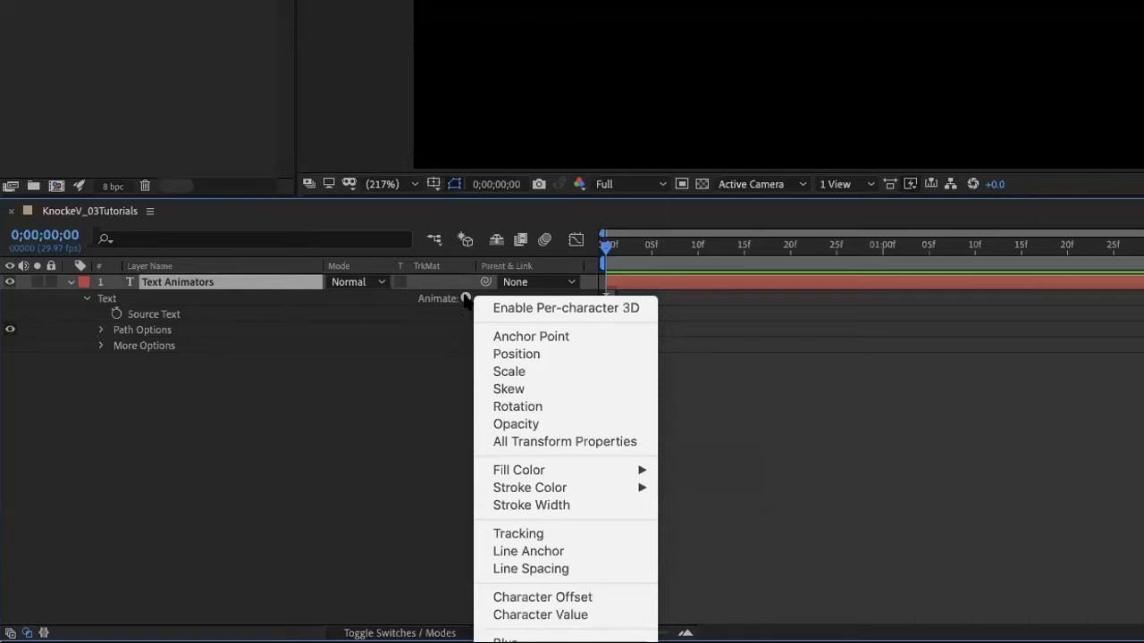
left_click(531, 355)
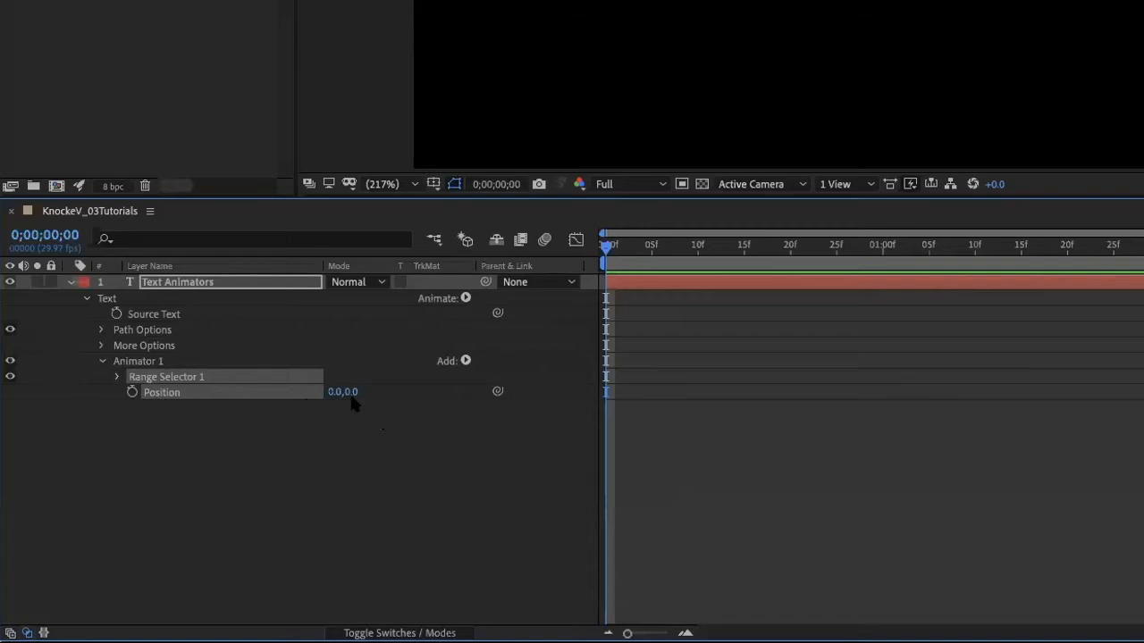
left_click(116, 377)
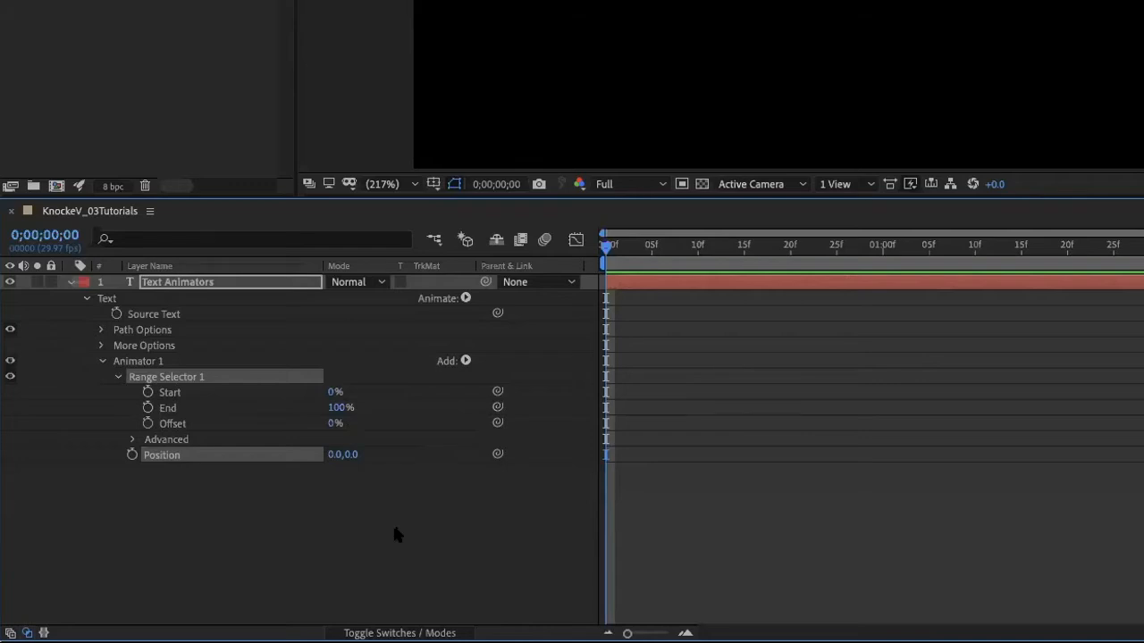
left_click(147, 393)
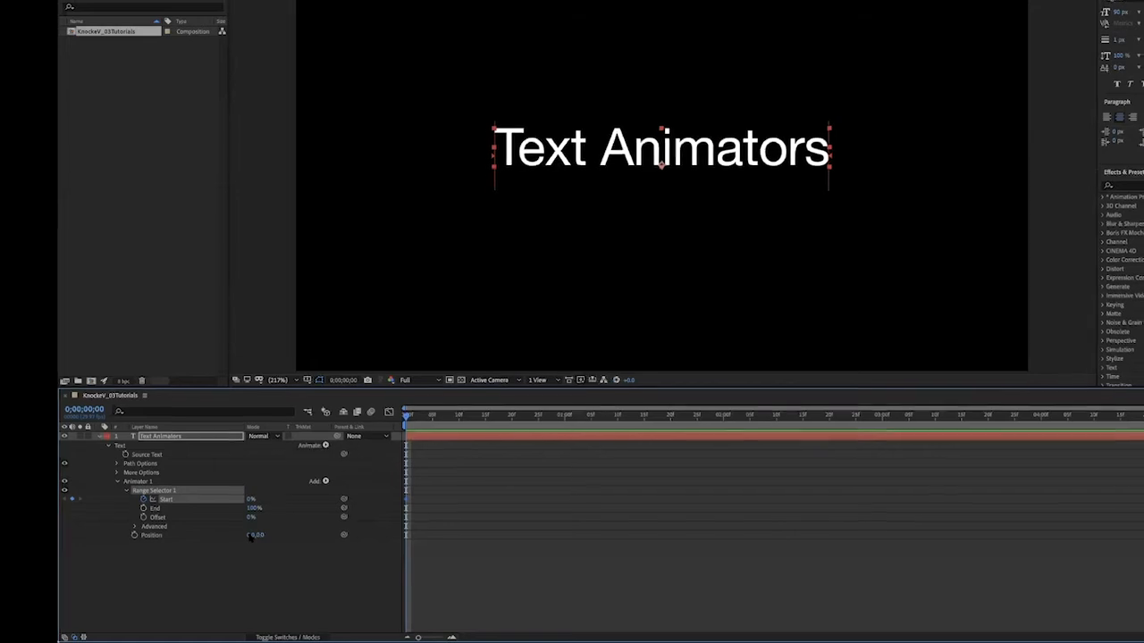
Set the text animator's Position to 0.0, 300.0 so the text sits lower in the frame.
left_click(251, 541)
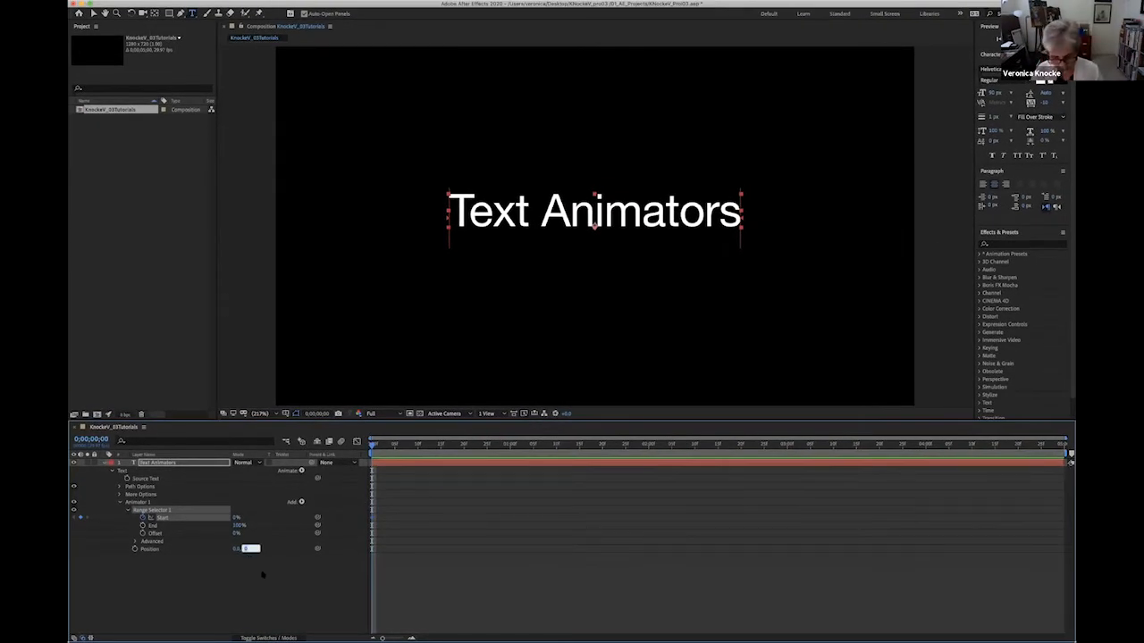
type("300")
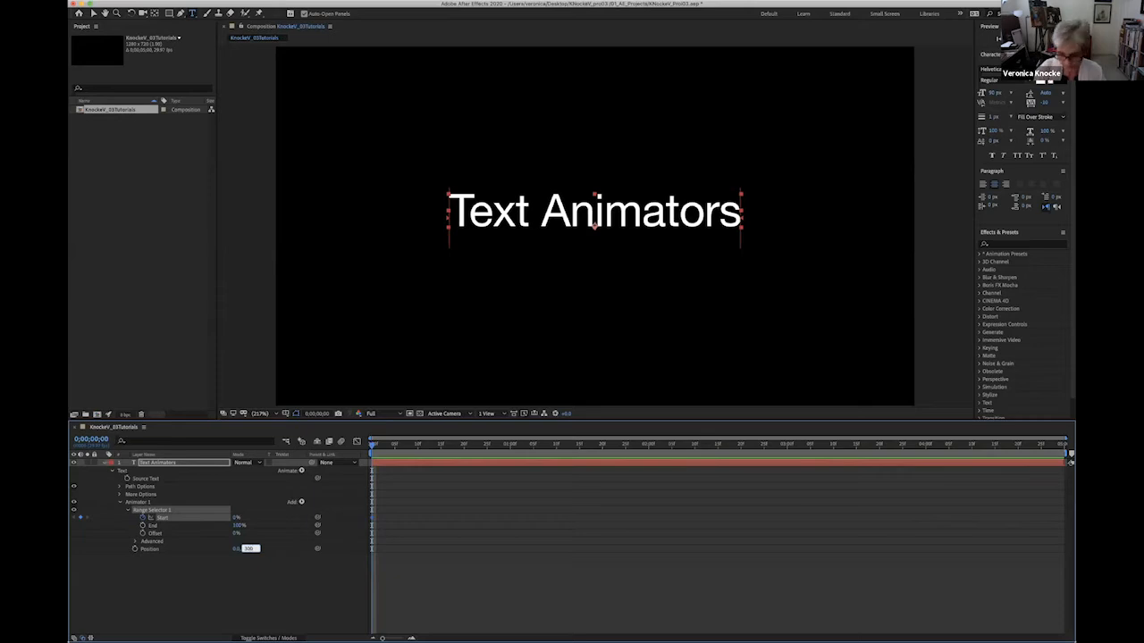
key("Return")
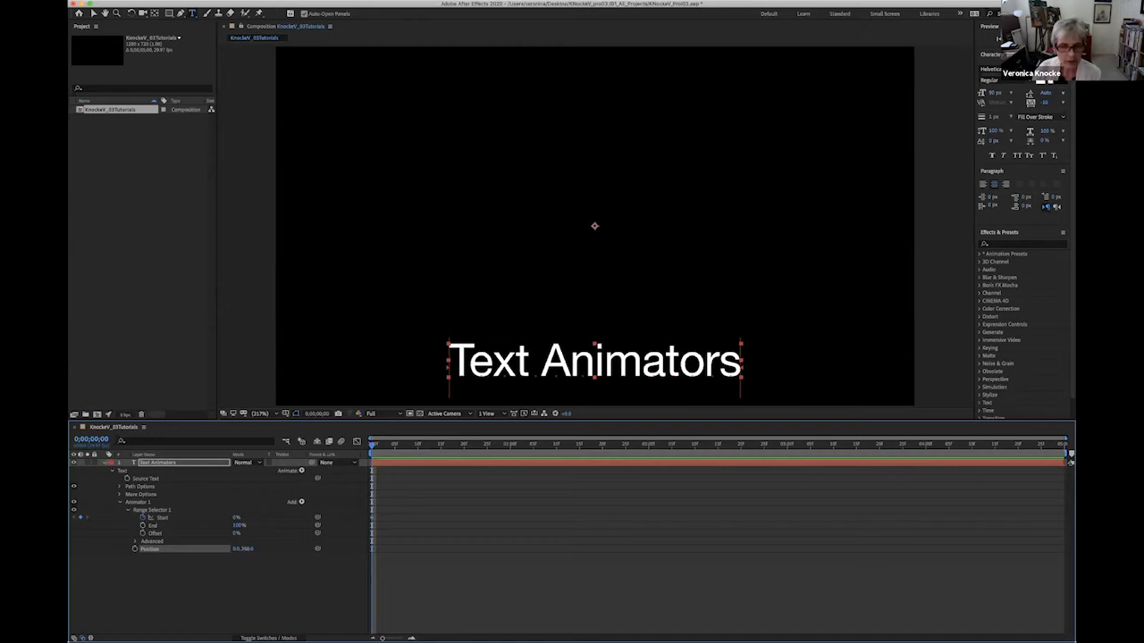
left_click_drag(271, 551, 247, 554)
left_click(248, 551)
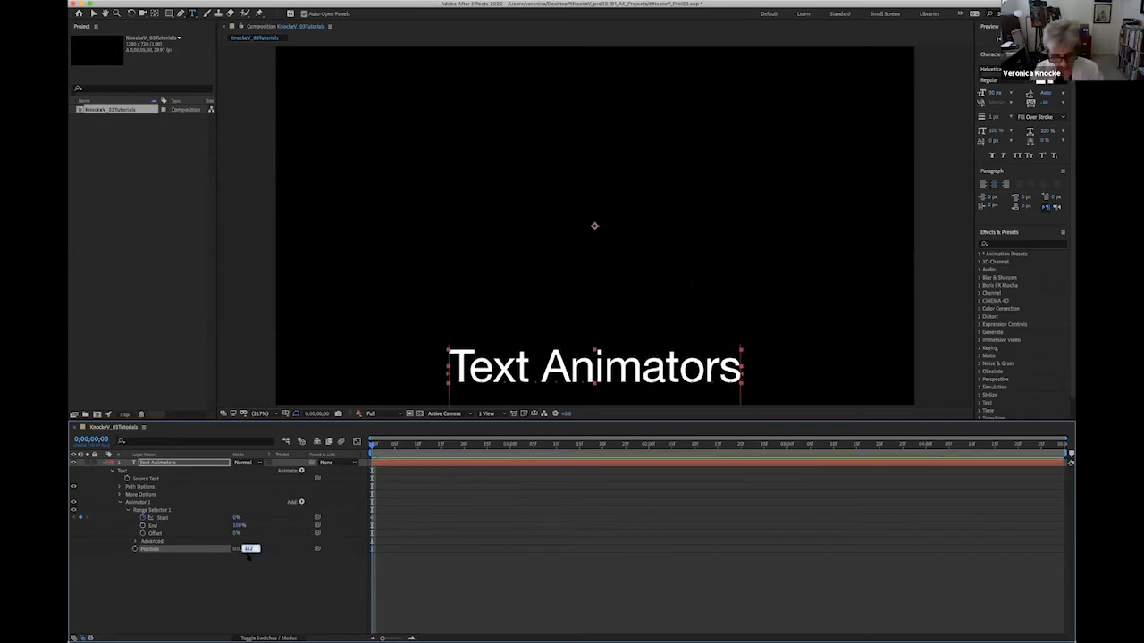
type("300")
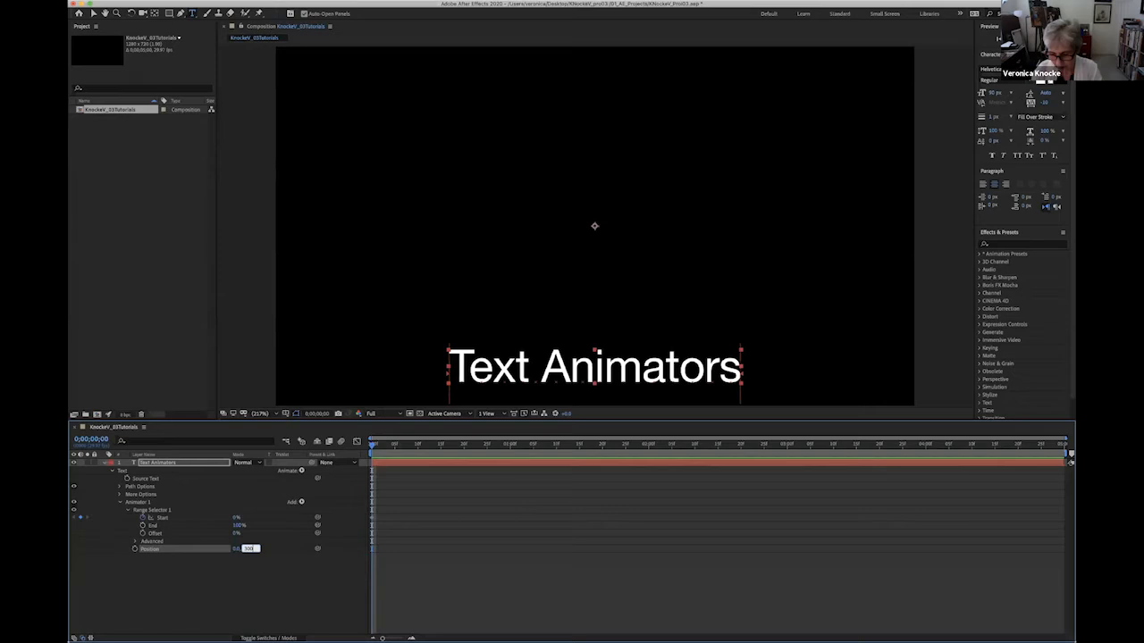
key("Return")
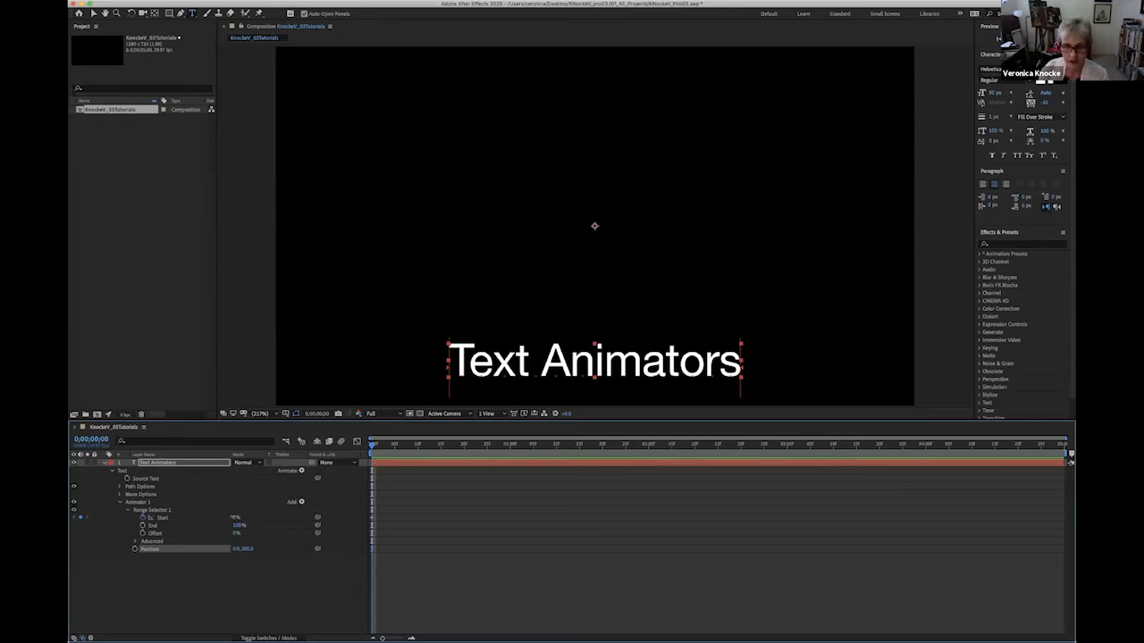
Test the range selector's Start between 0% and 100%, and keyframe it at 100% at 0;00;02;15.
left_click_drag(234, 517, 279, 513)
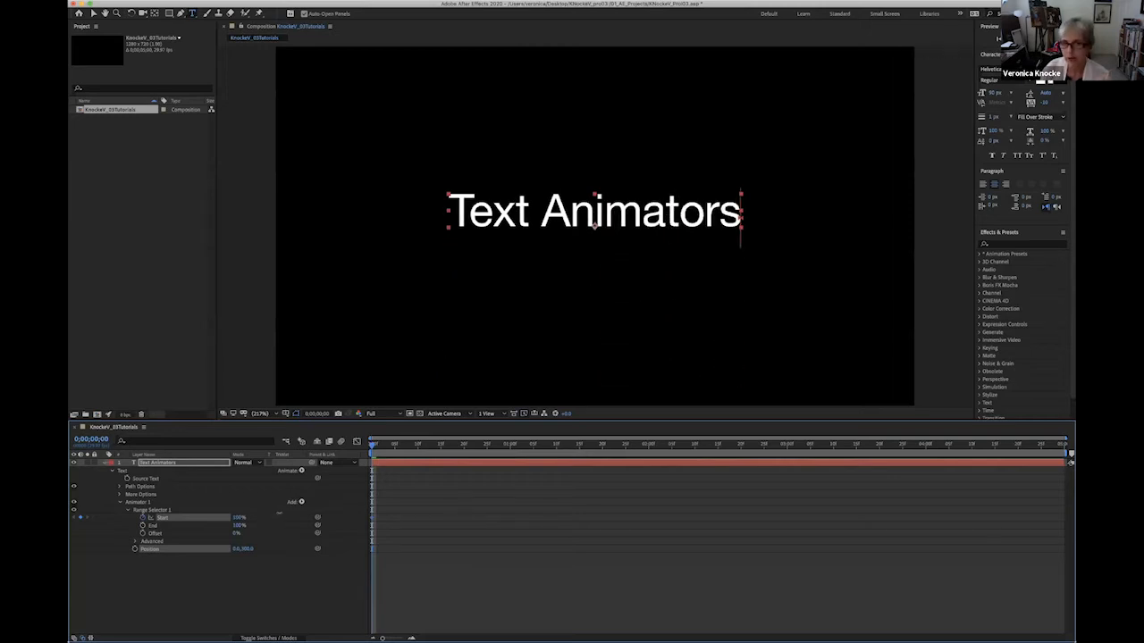
left_click_drag(279, 513, 168, 503)
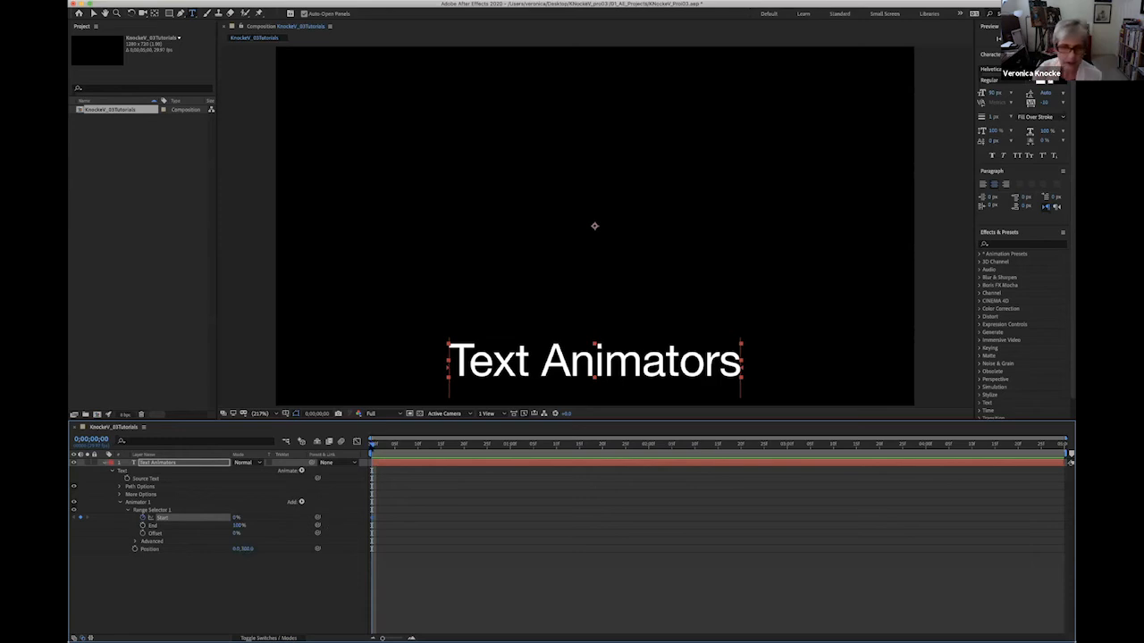
left_click_drag(429, 451, 719, 500)
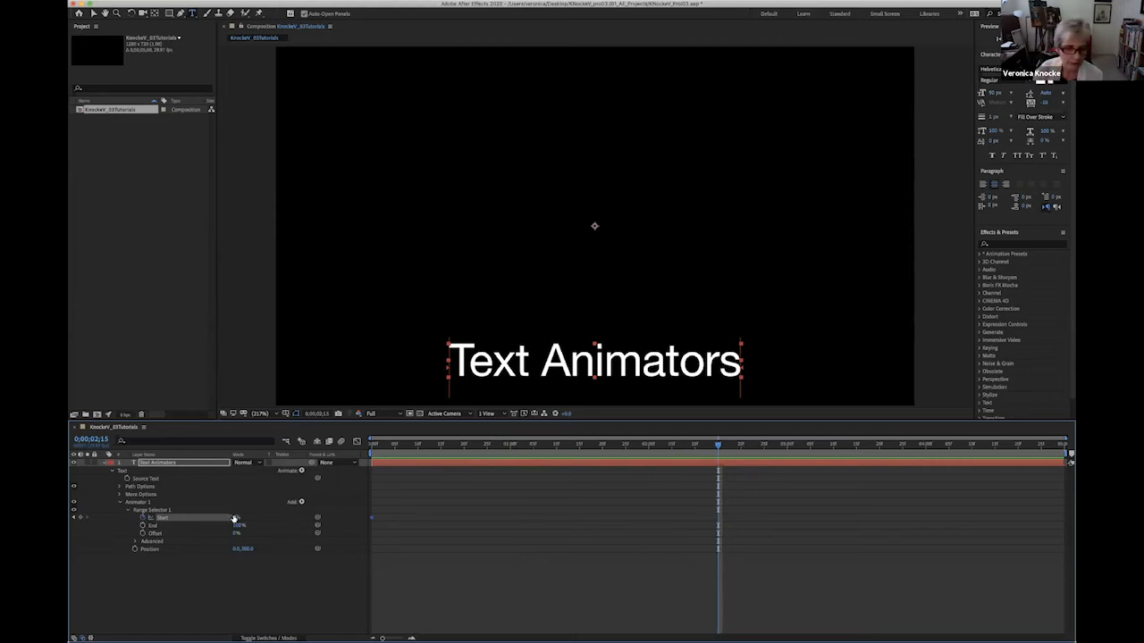
left_click_drag(237, 518, 326, 523)
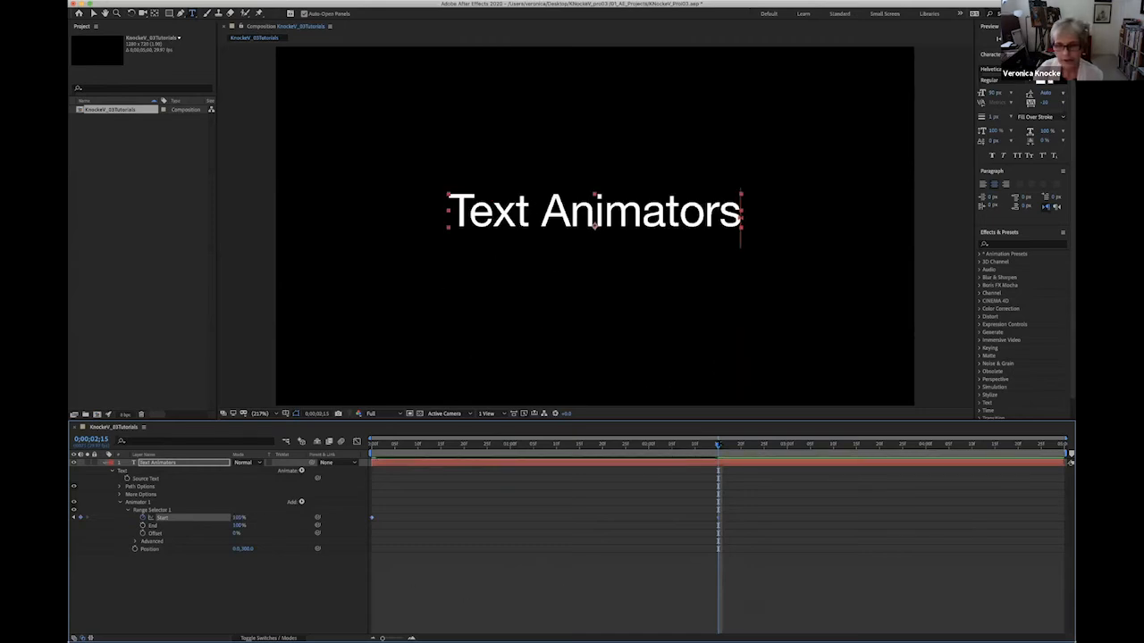
Preview the text animation from the beginning, return to 0;00;00;00 and save the project.
left_click_drag(673, 444, 458, 434)
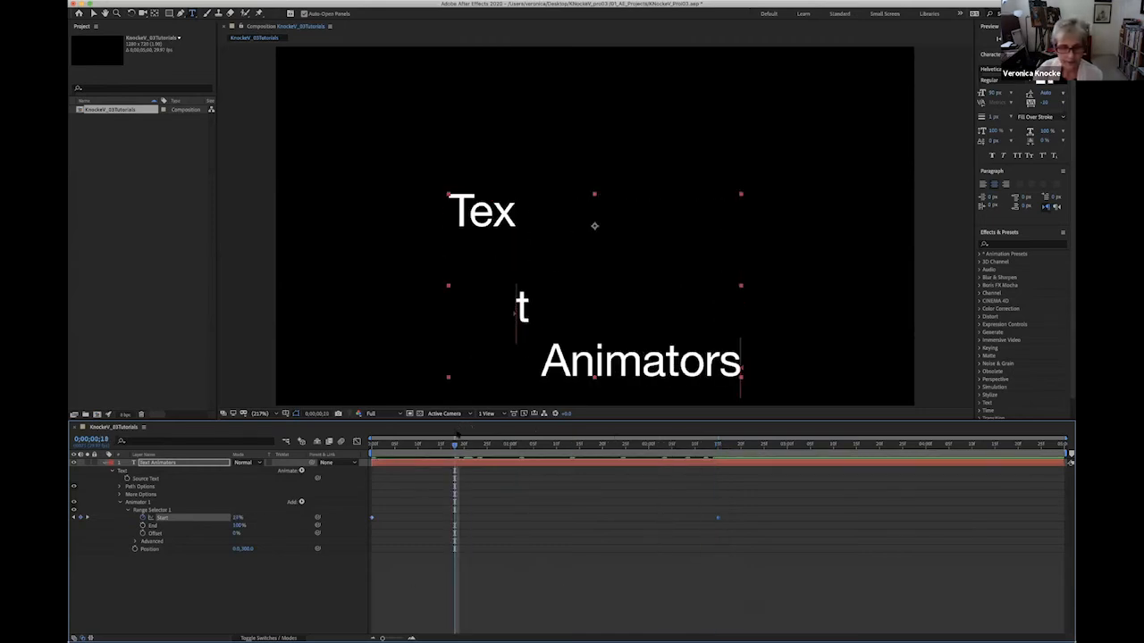
key("Home")
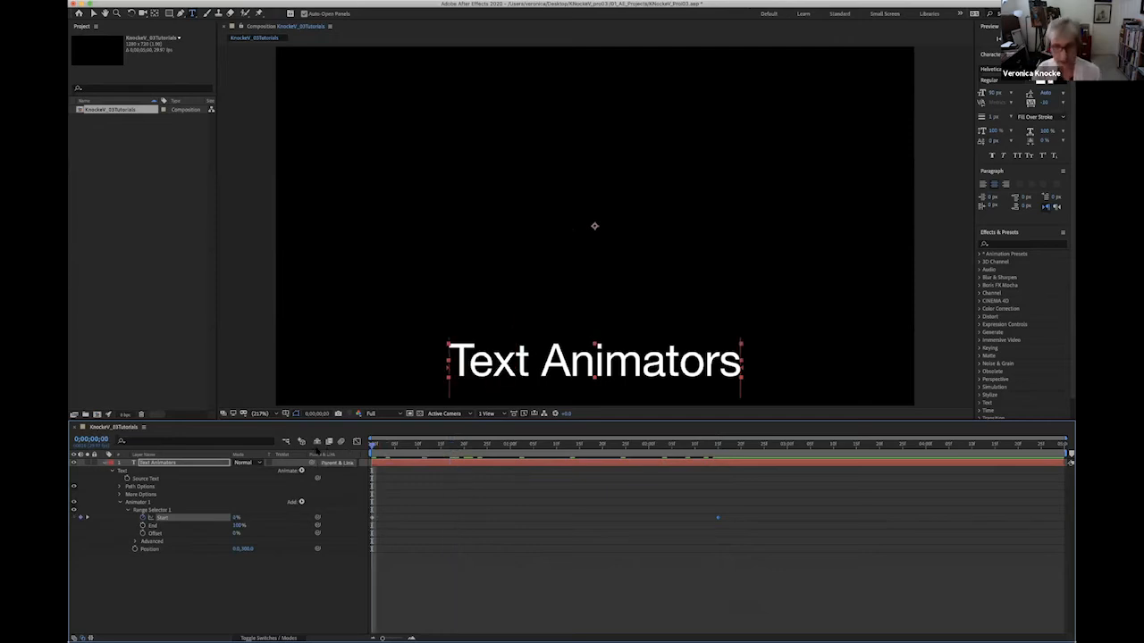
key("space")
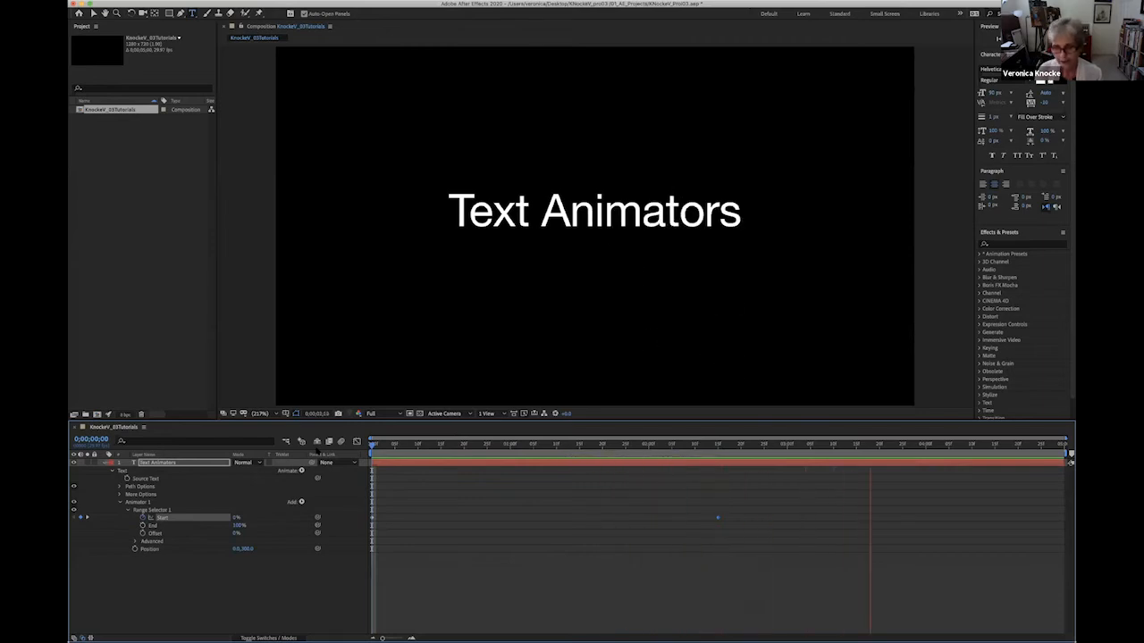
key("space")
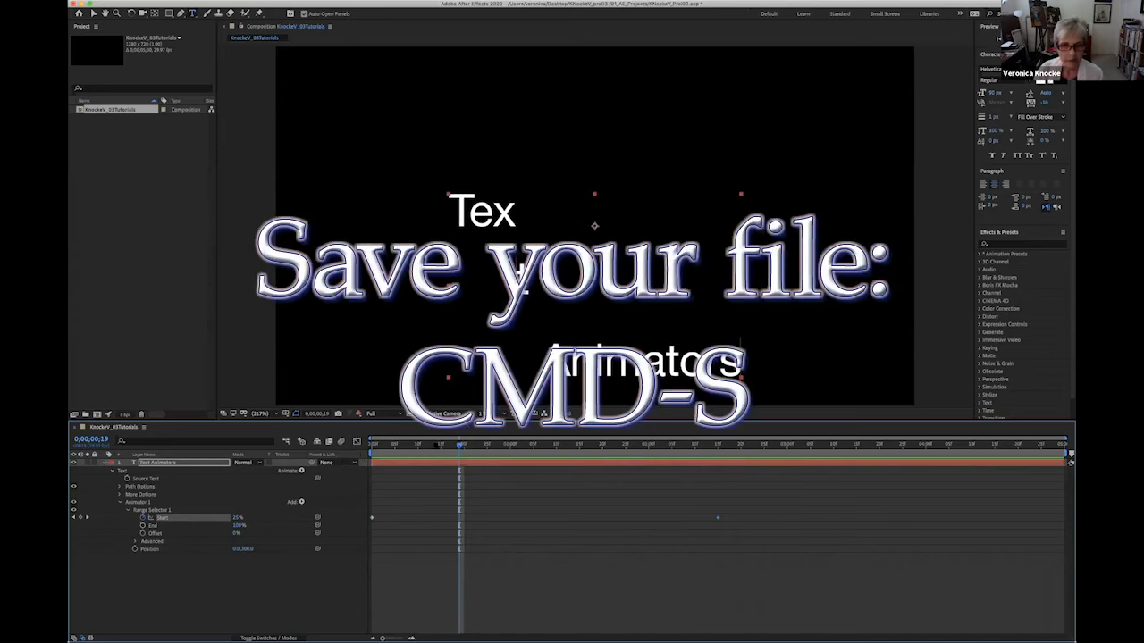
left_click_drag(460, 445, 369, 444)
key("super+s")
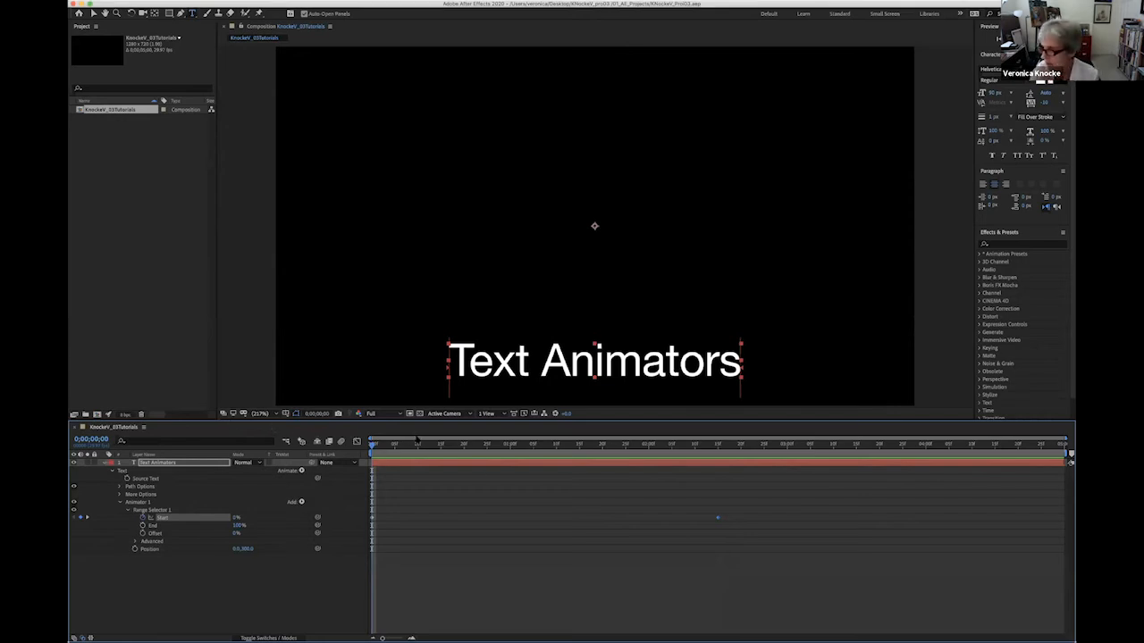
Add a Start keyframe holding 100% at 0;00;03;00 and another at 0% at 0;00;04;29.
key("space")
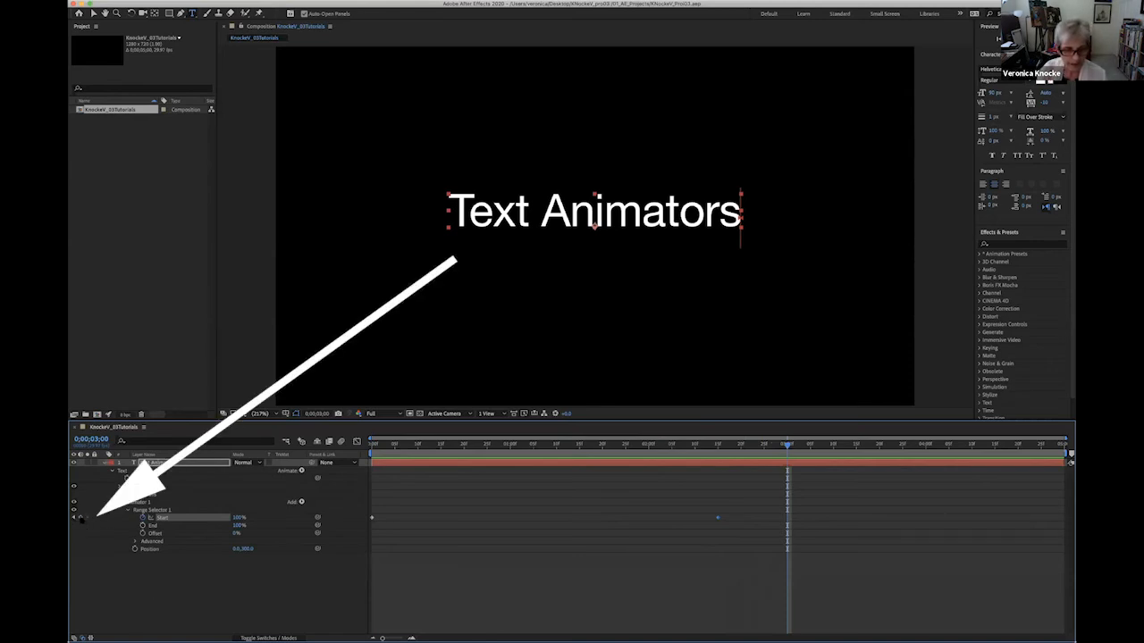
left_click(82, 518)
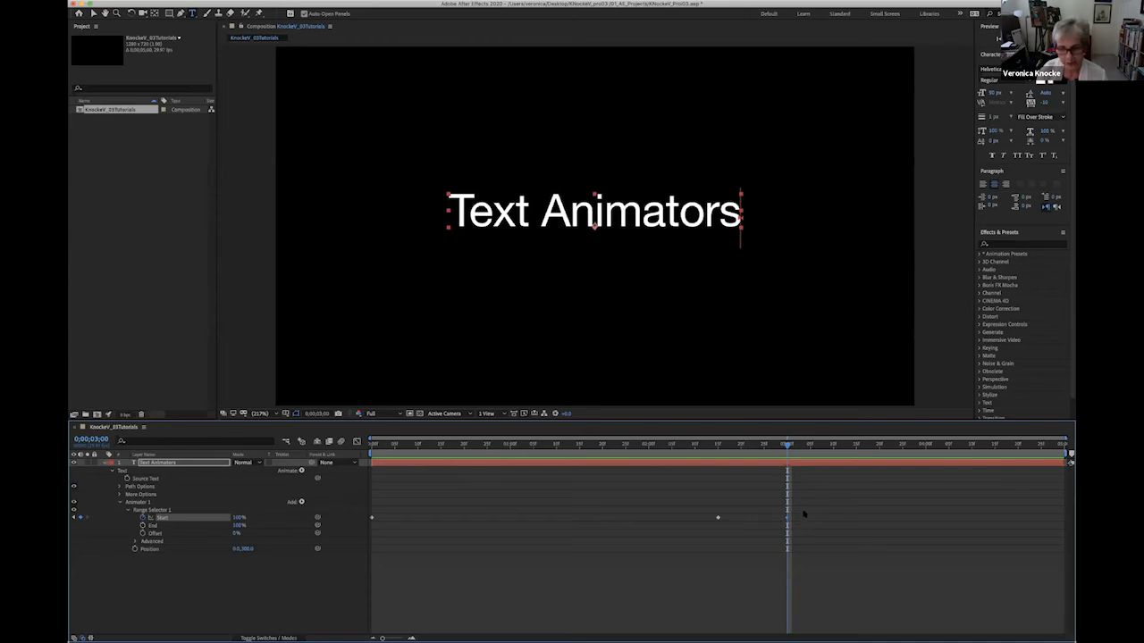
left_click_drag(787, 444, 1069, 483)
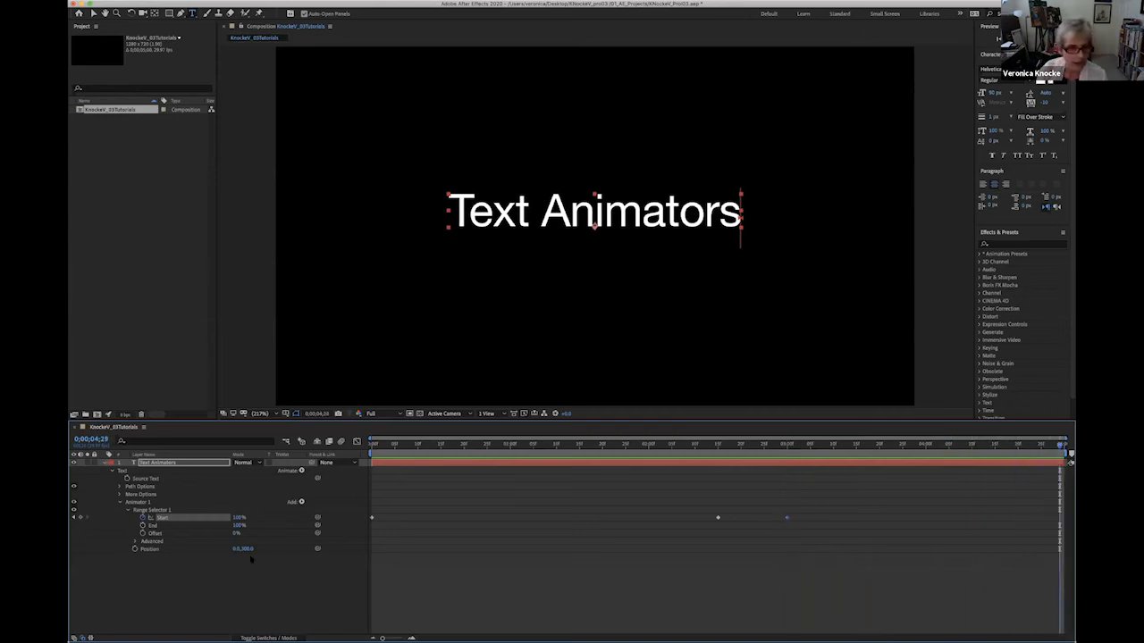
left_click_drag(238, 518, 182, 519)
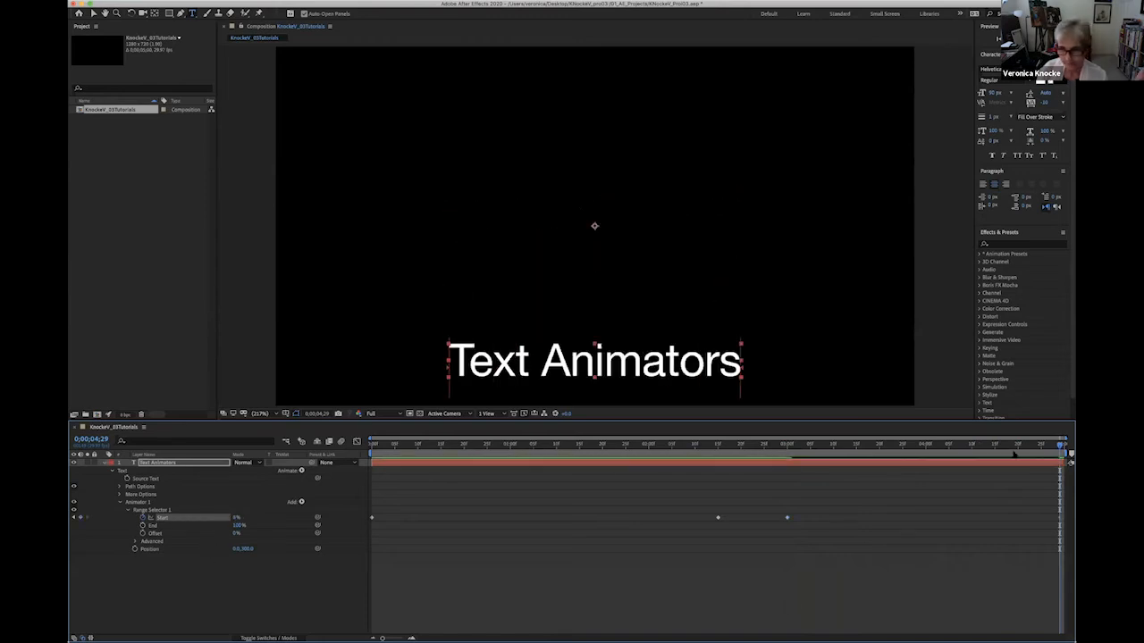
Scrub back through the text animation and return the playhead to 0;00;00;00.
left_click_drag(1060, 446, 511, 404)
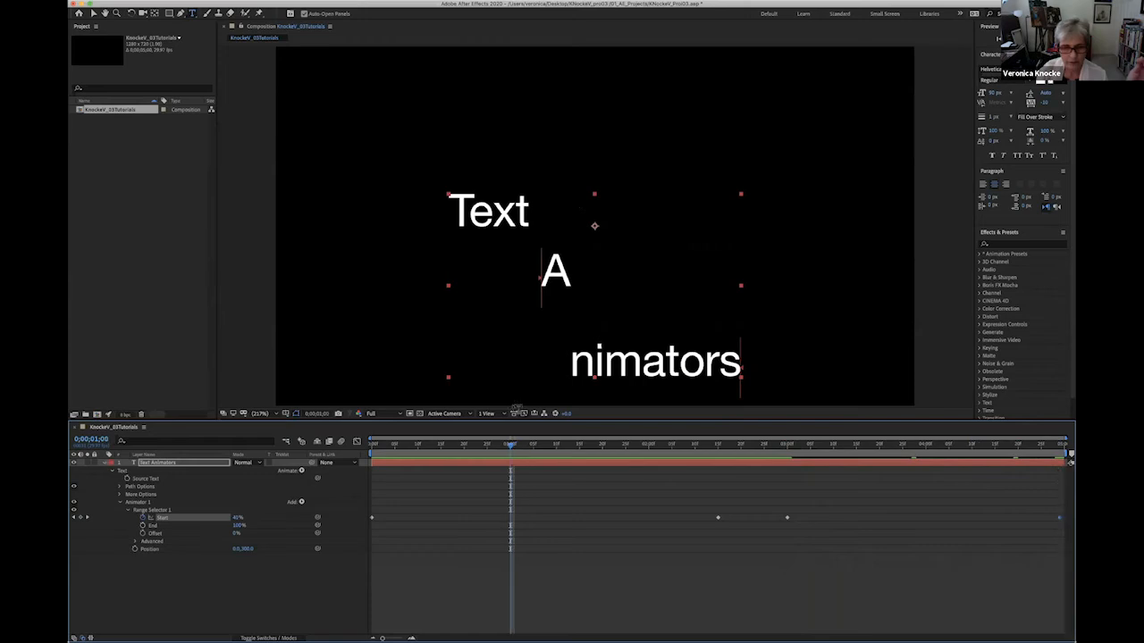
left_click_drag(511, 445, 328, 441)
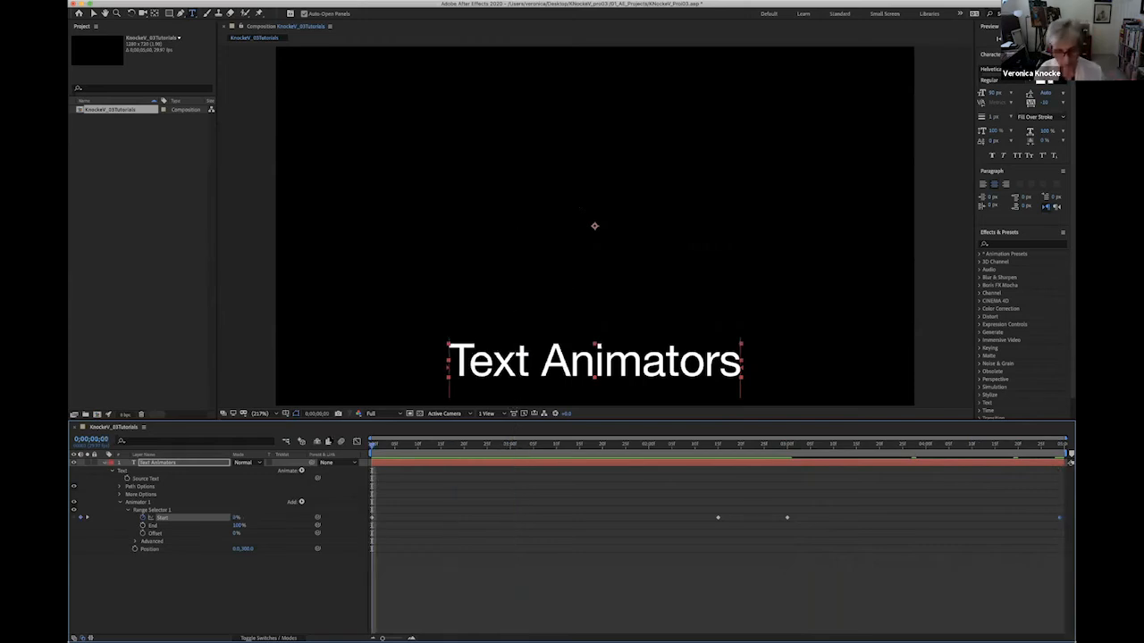
Preview the Position text animation, return the playhead to 0;00;00;00 and save the project.
key("space")
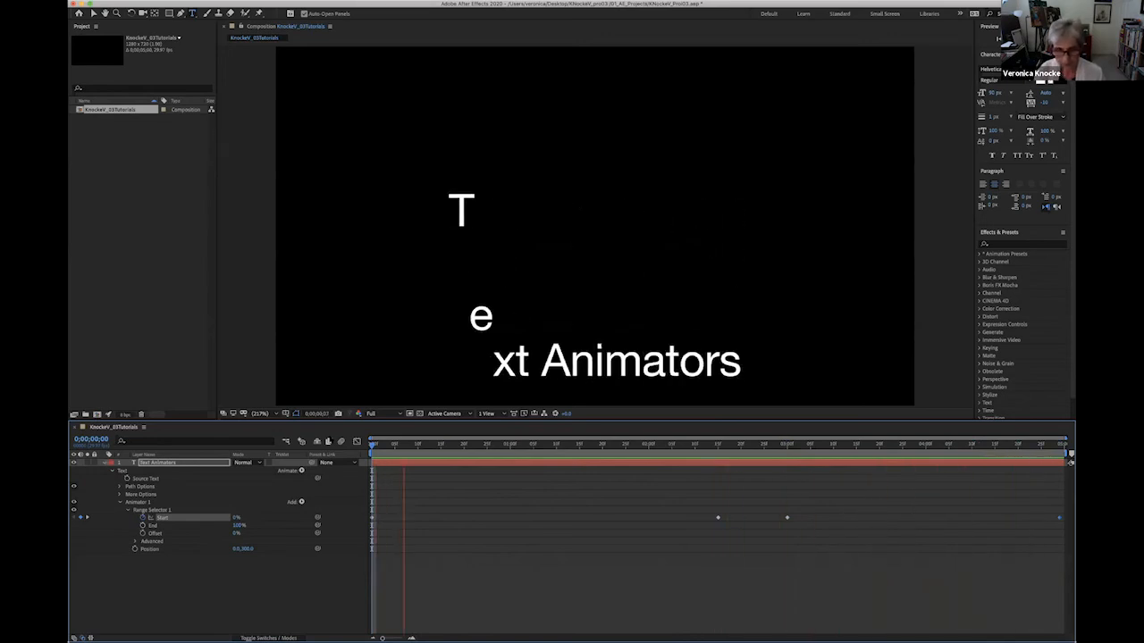
left_click(608, 445)
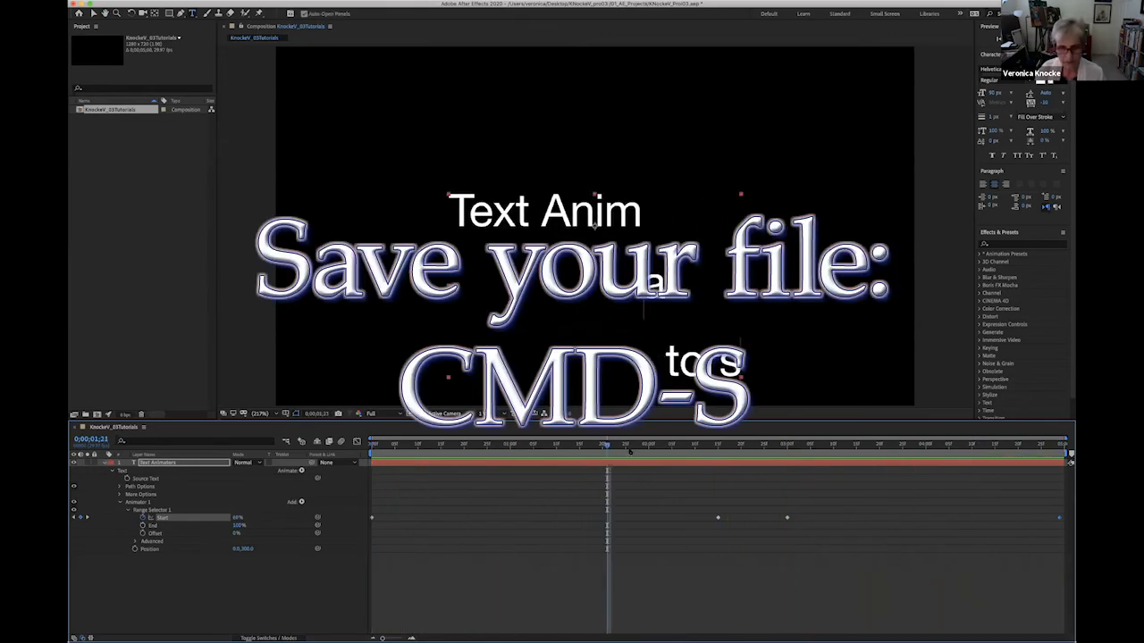
left_click_drag(607, 445, 299, 427)
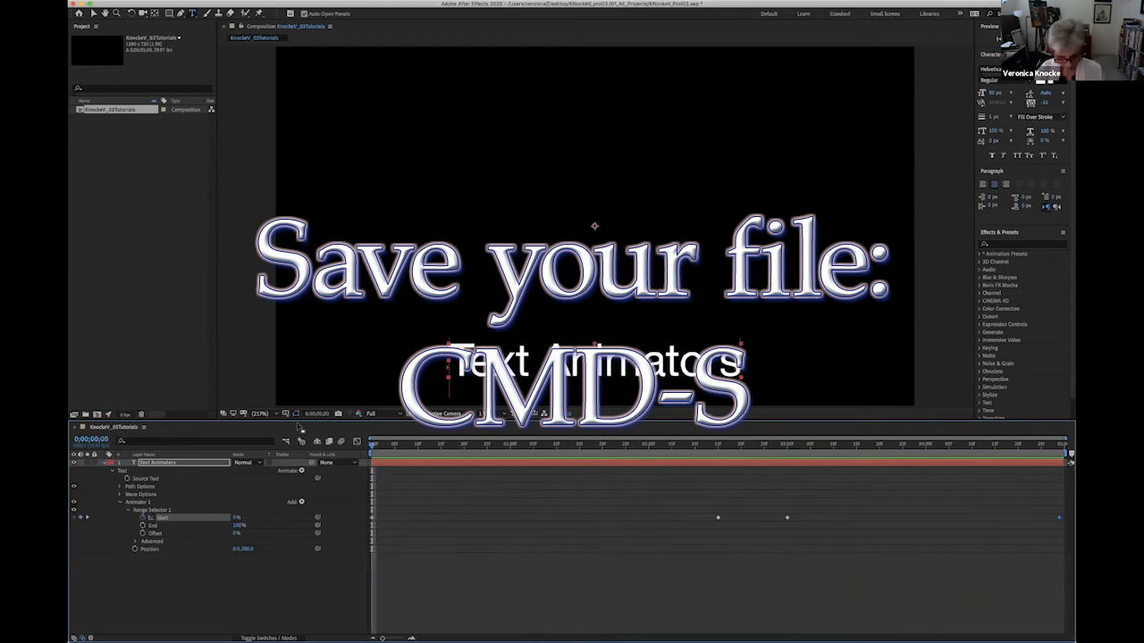
key("super+s")
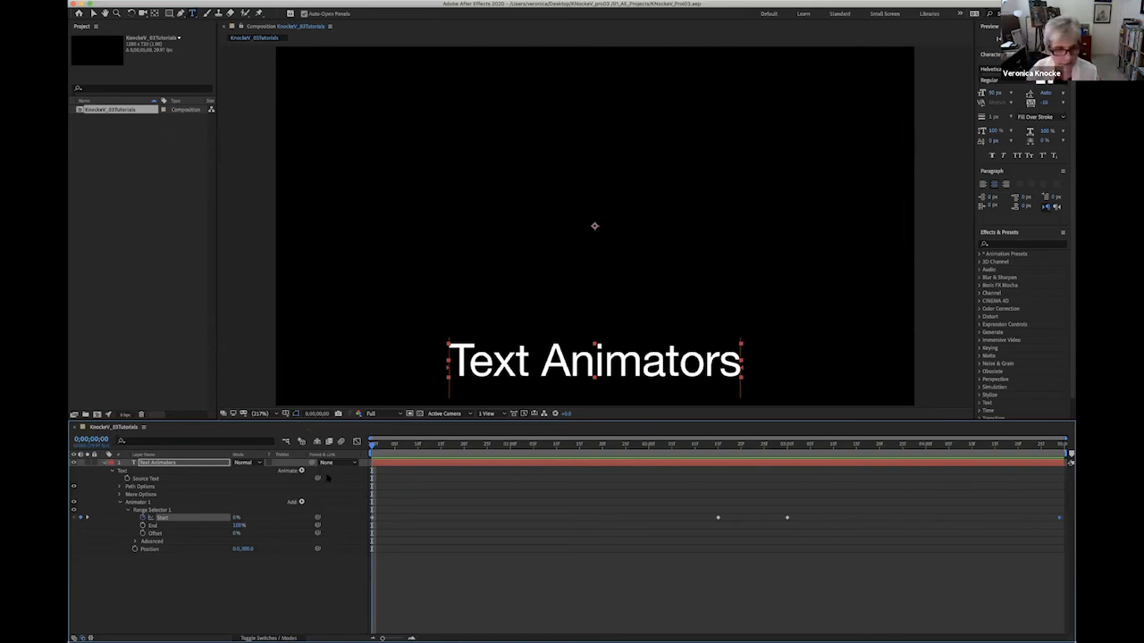
left_click(301, 470)
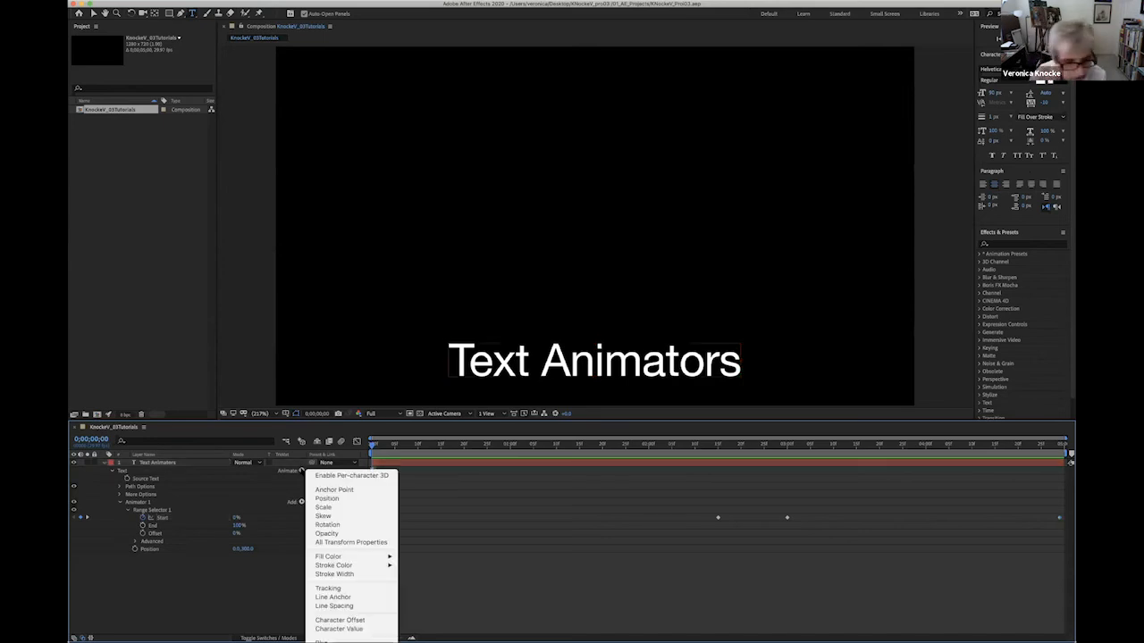
left_click(333, 506)
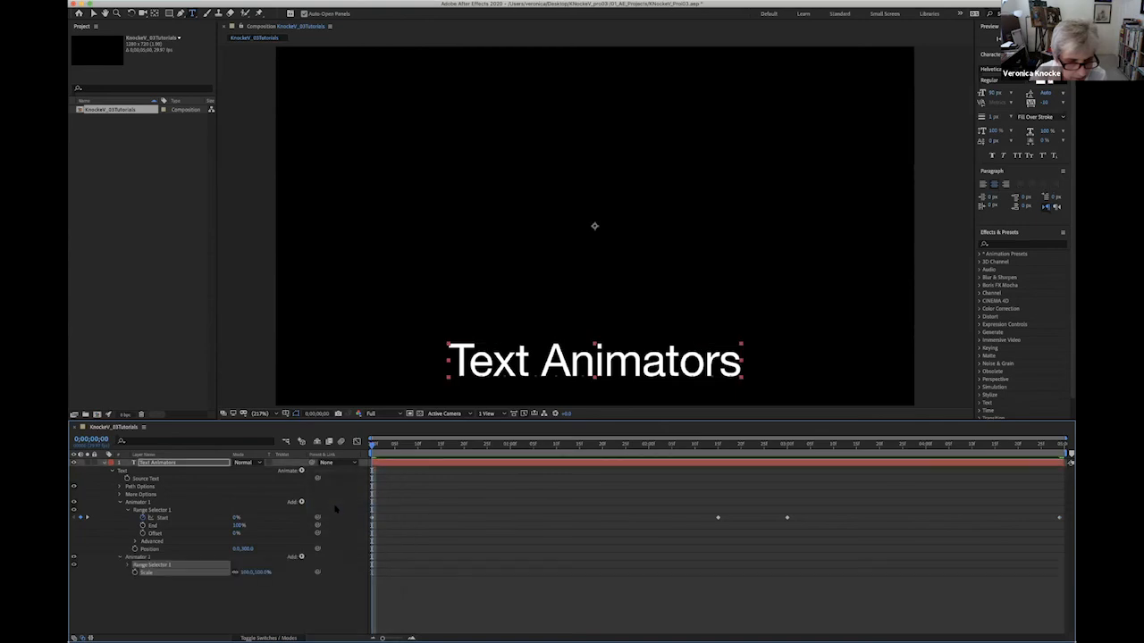
left_click(245, 572)
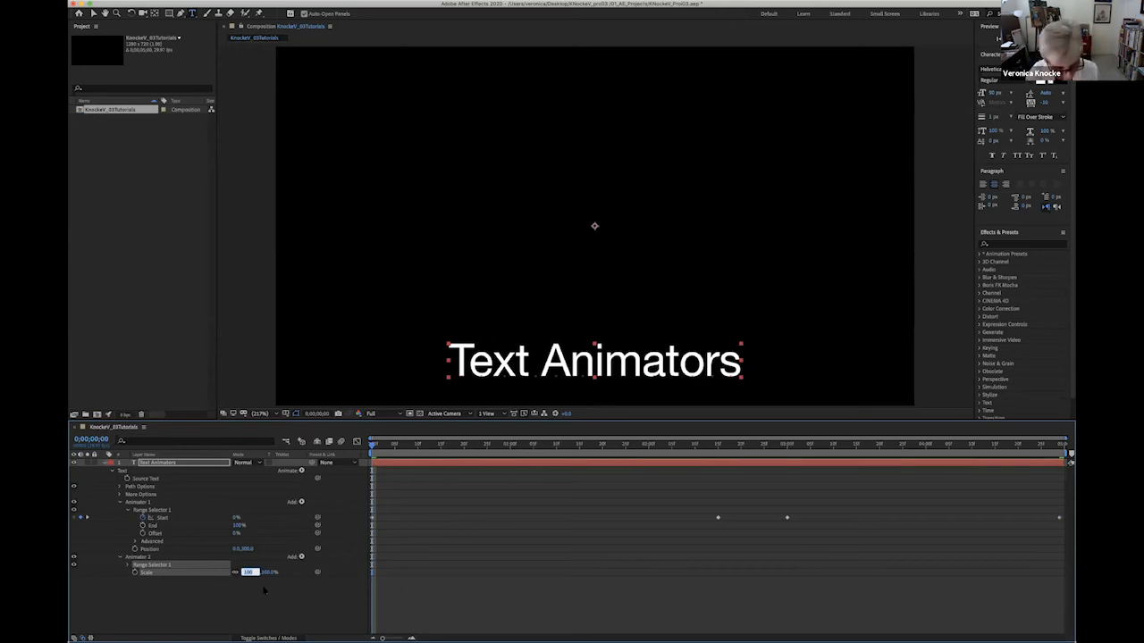
type("2")
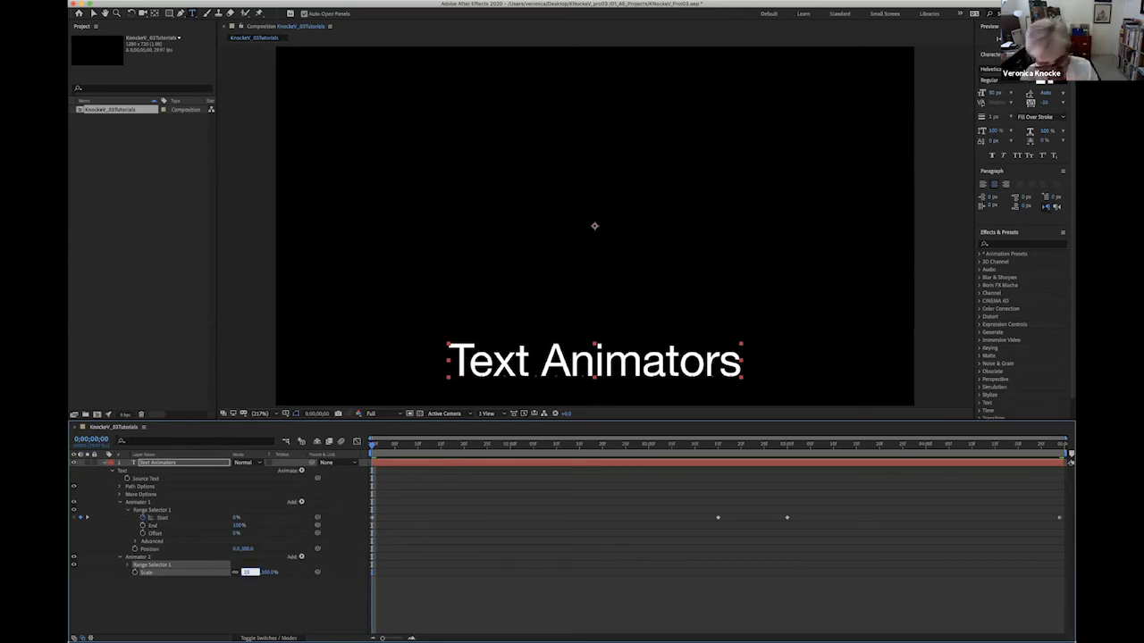
type("5")
key("Return")
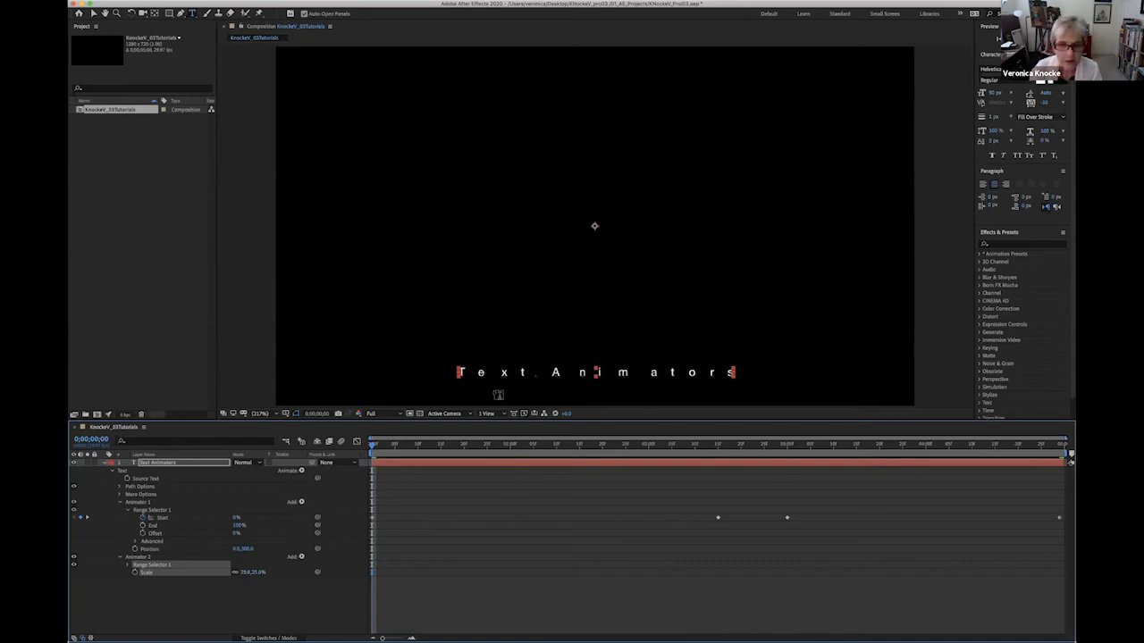
mouse_move(372, 447)
left_mouse_down()
mouse_move(605, 447)
mouse_move(373, 447)
left_mouse_up()
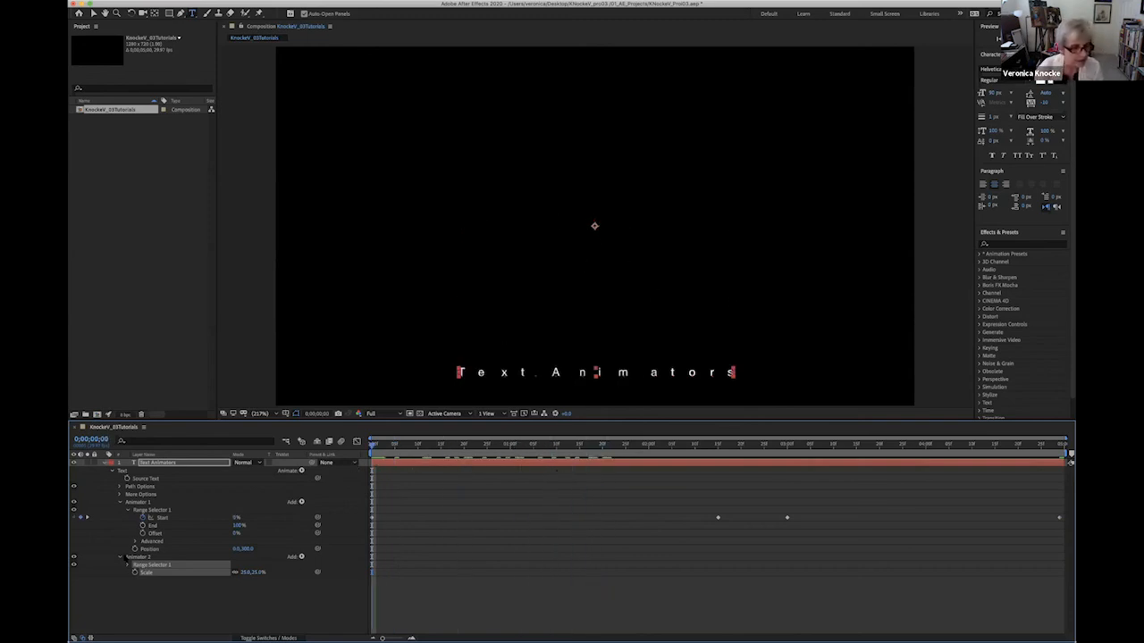
left_click(129, 557)
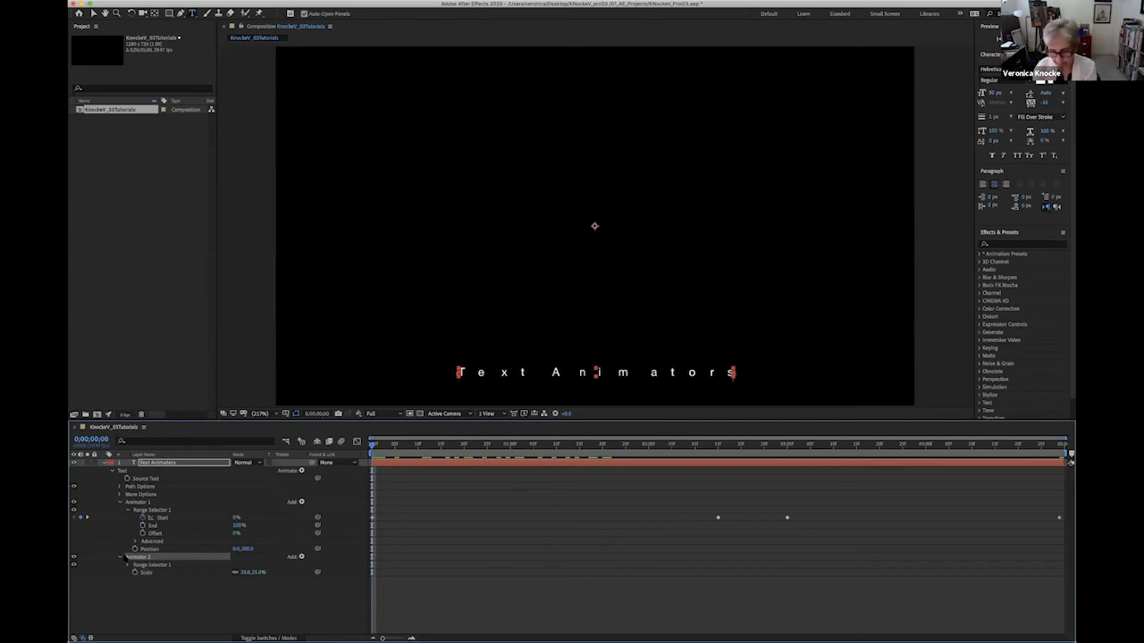
key("Delete")
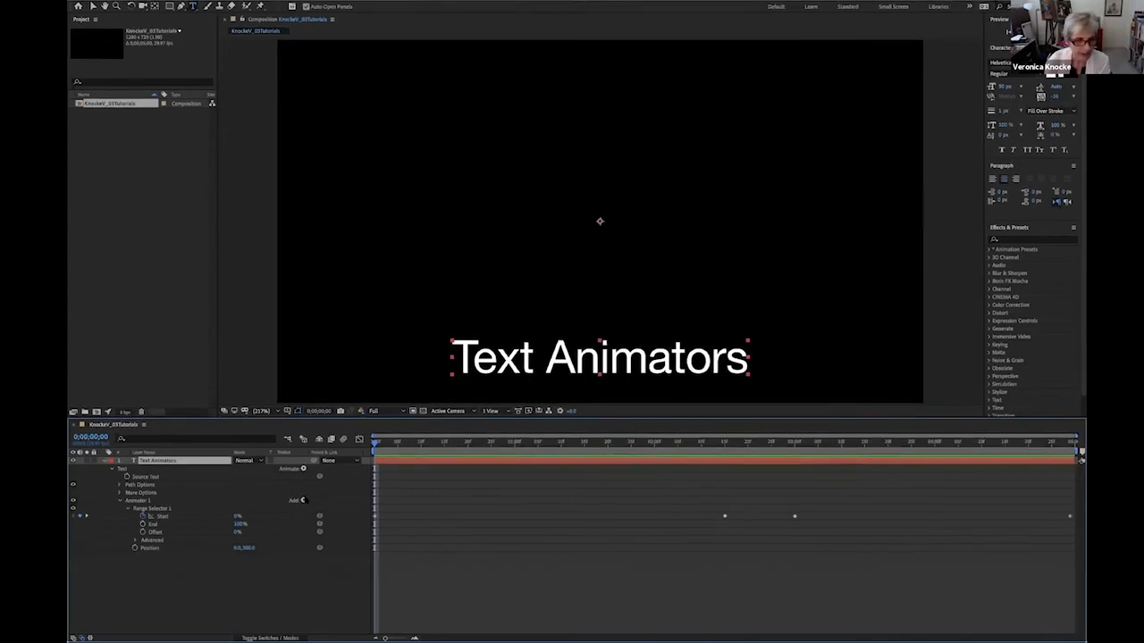
Add a Scale property to Animator 1, set it to 25%, and scrub through the animation to check it.
left_click(302, 501)
mouse_move(326, 500)
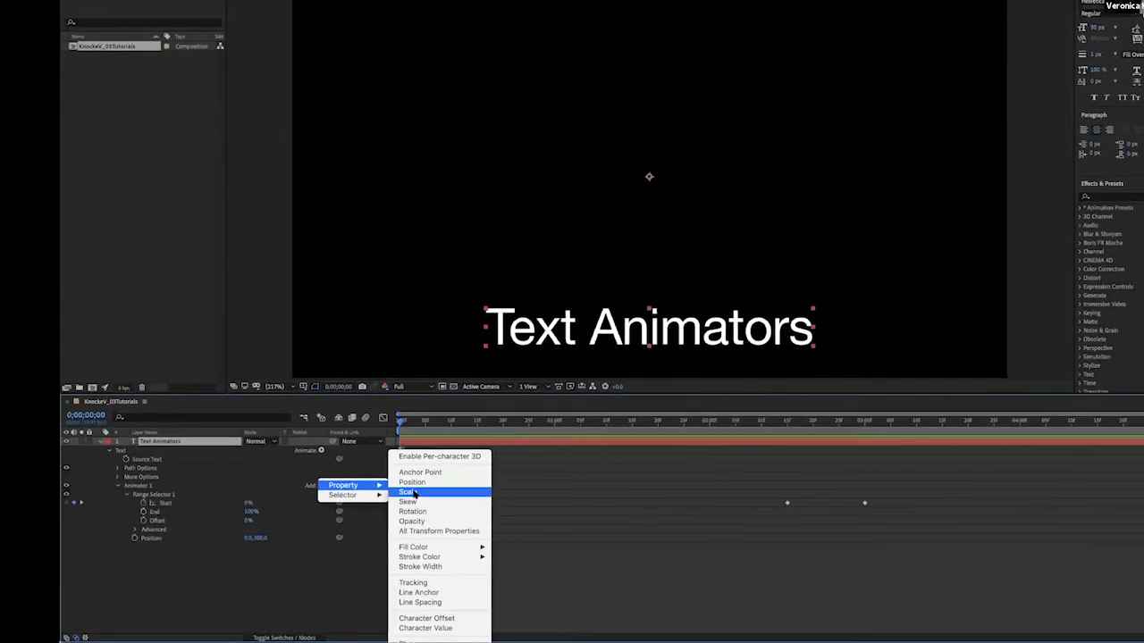
left_click(413, 494)
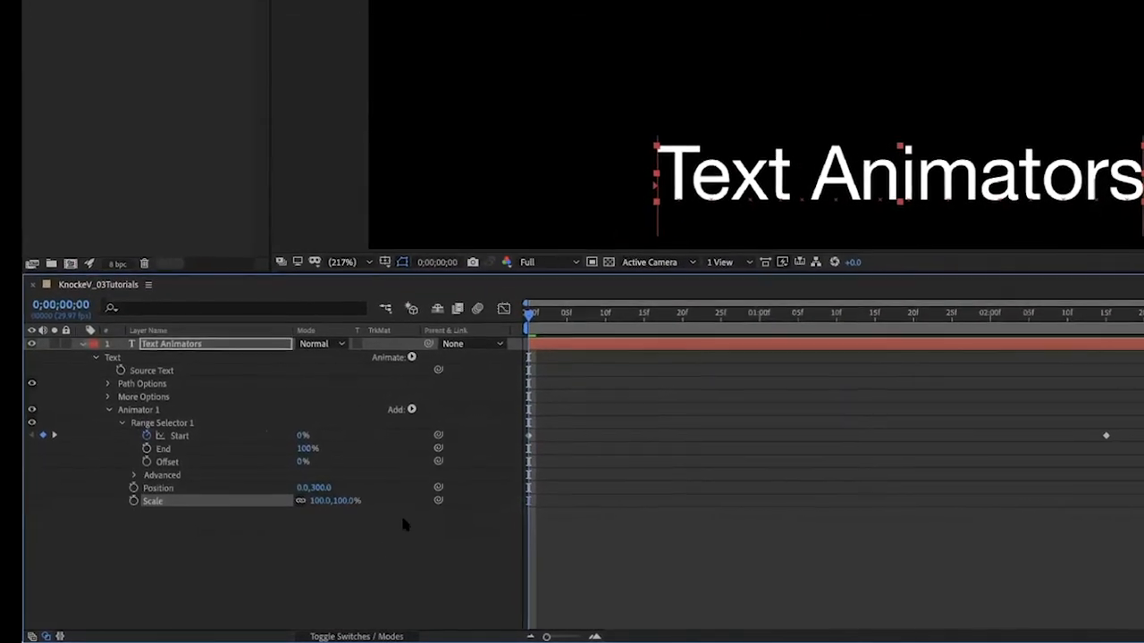
left_click(335, 492)
type("25")
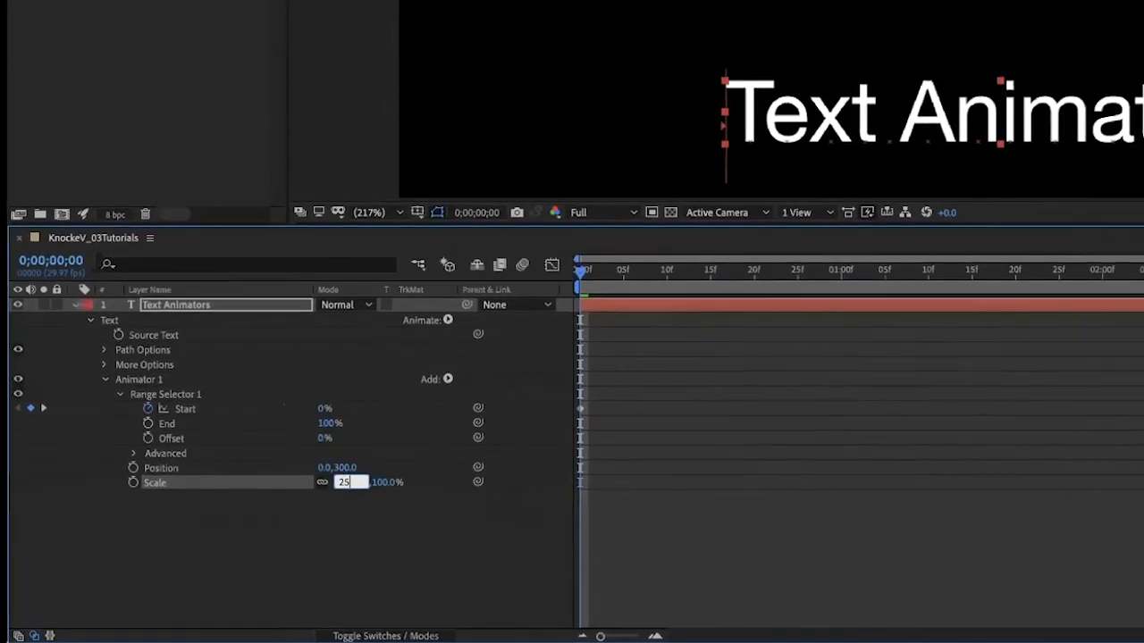
key("Return")
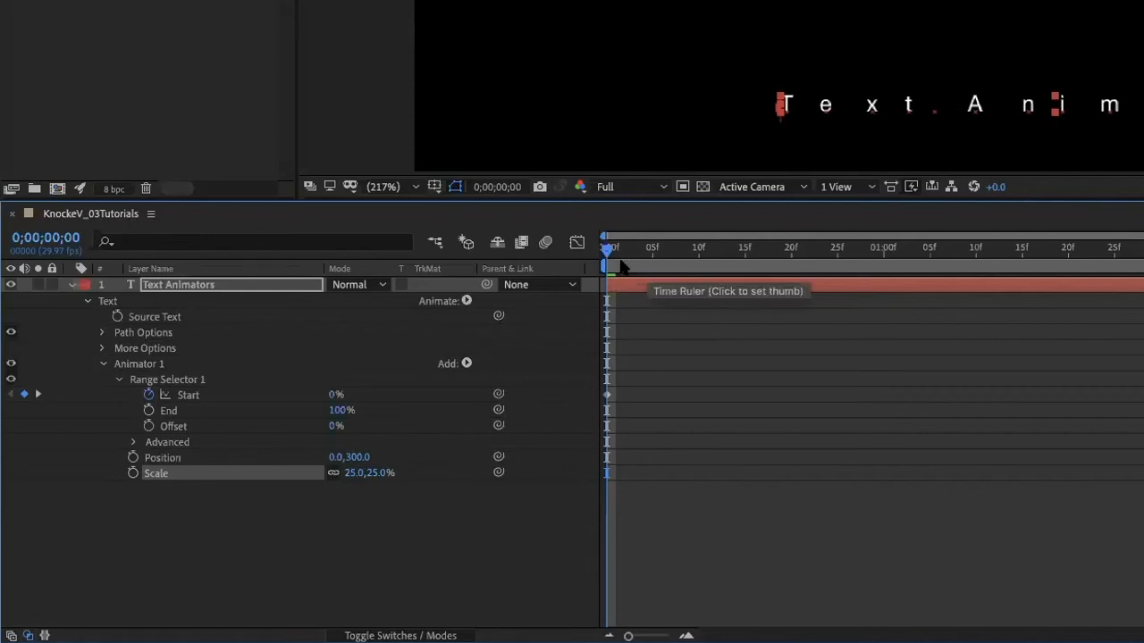
left_click_drag(608, 253, 539, 503)
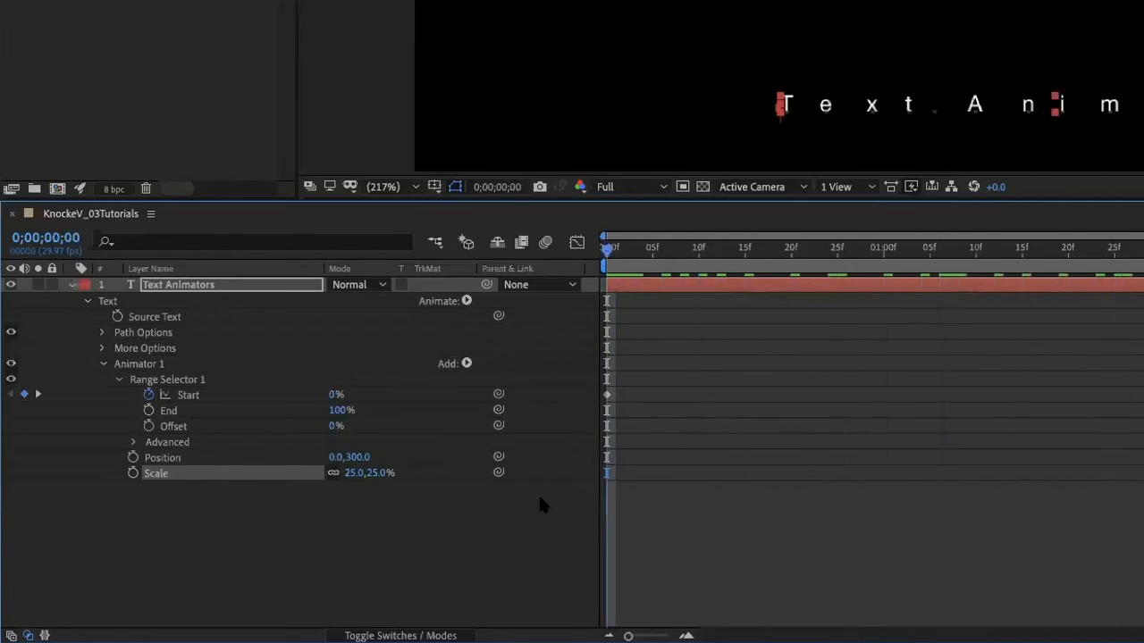
Add a Skew property to Animator 1, set Skew to 20, and preview the text animation.
left_click(465, 364)
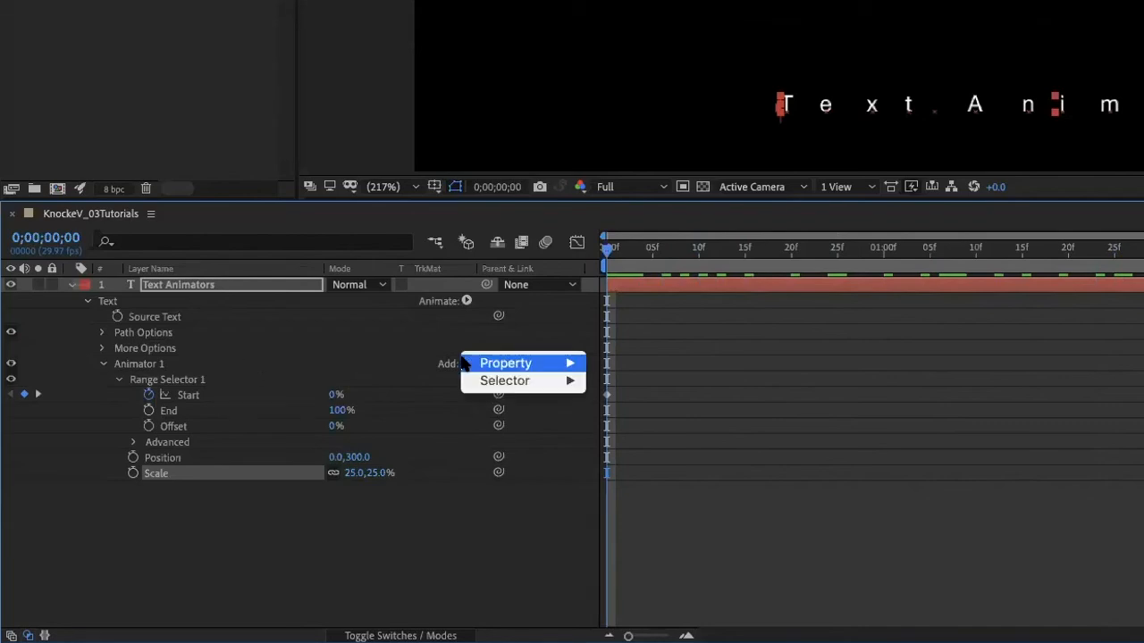
mouse_move(555, 371)
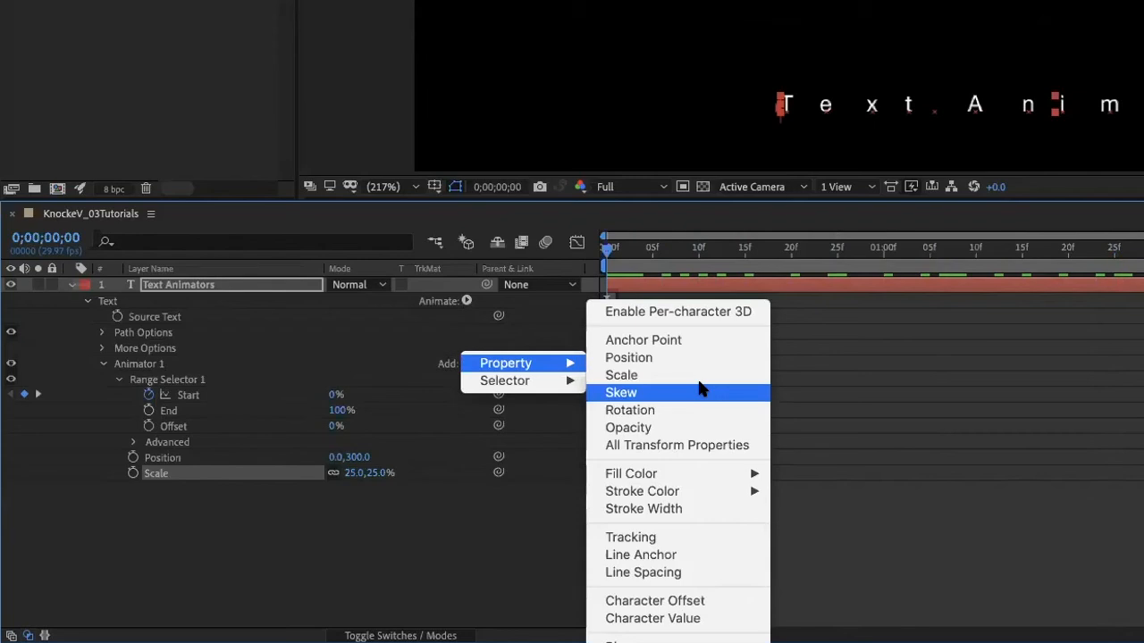
key("Escape")
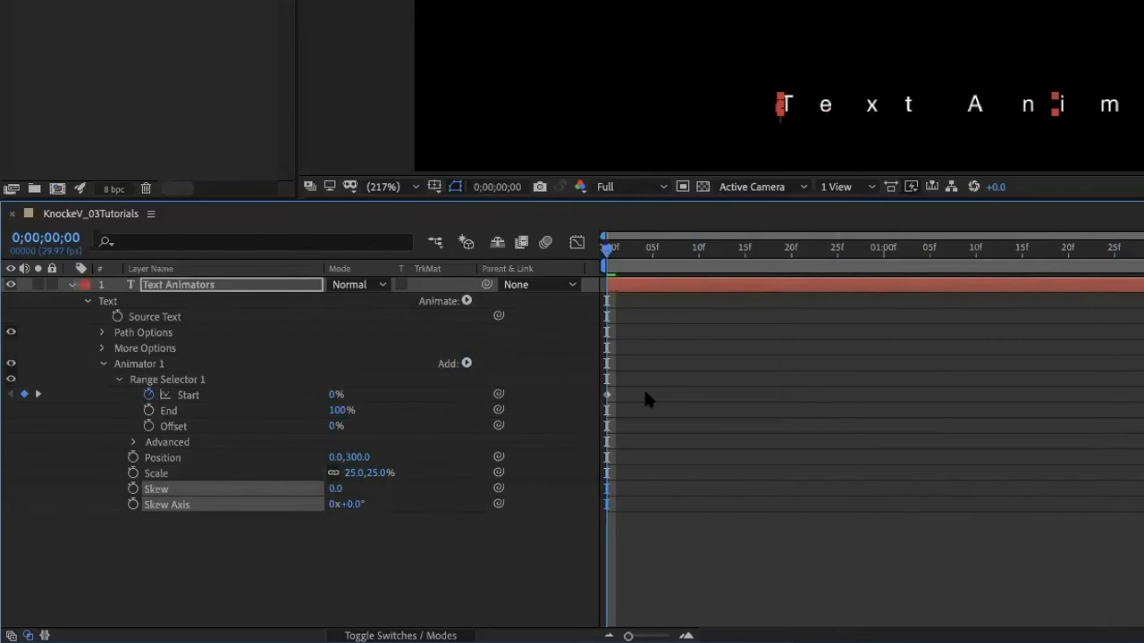
left_click(333, 489)
type("20")
left_click(470, 569)
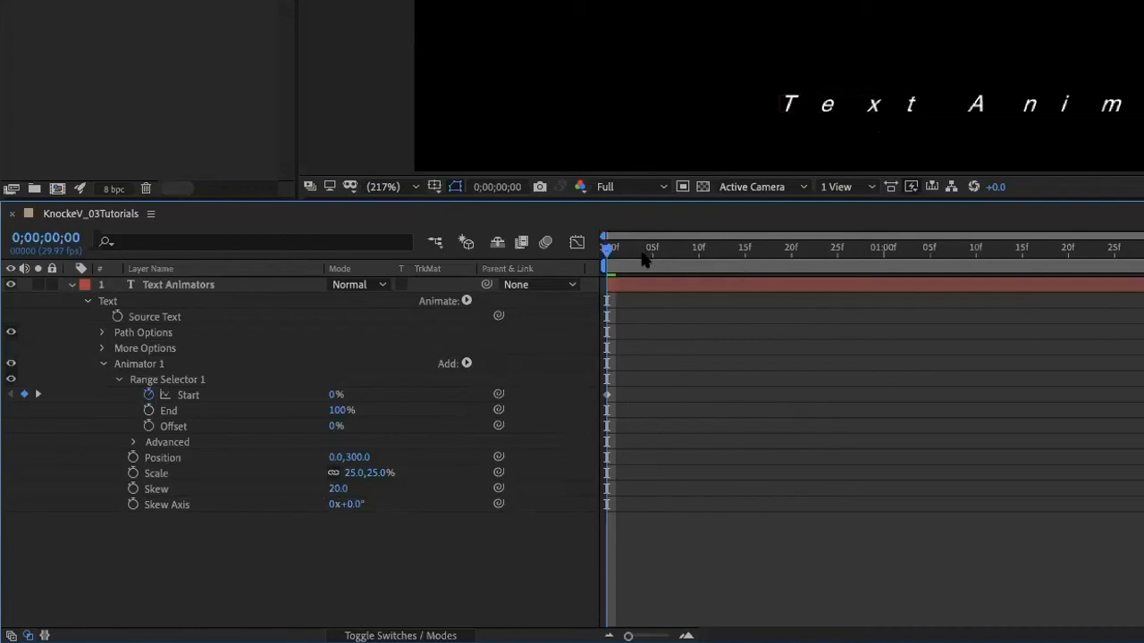
left_click_drag(649, 257, 780, 339)
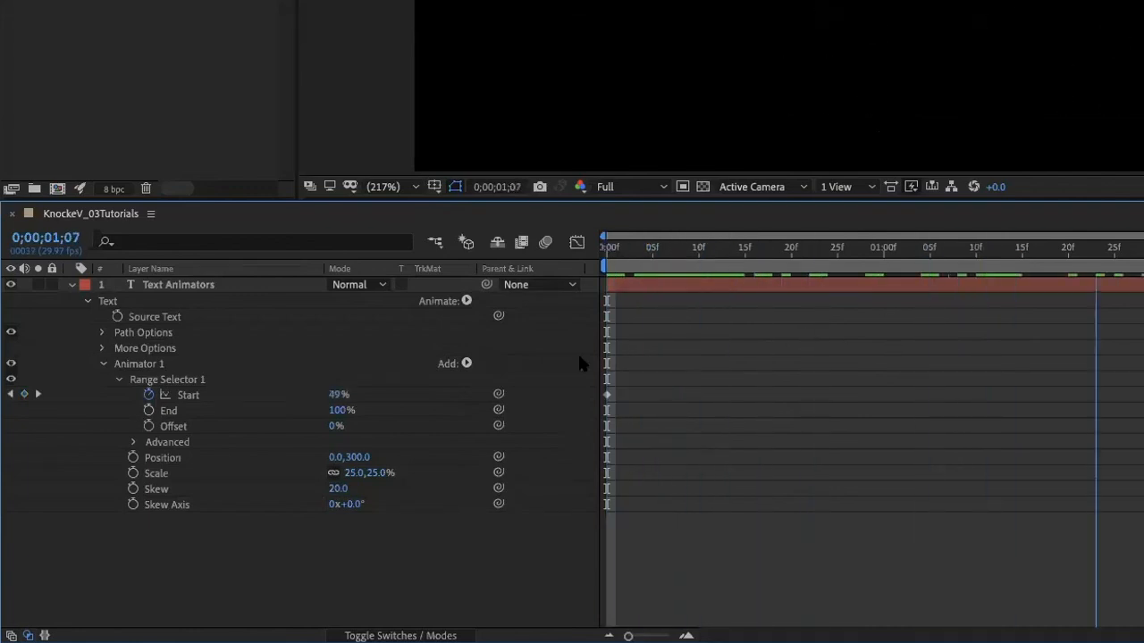
key("space")
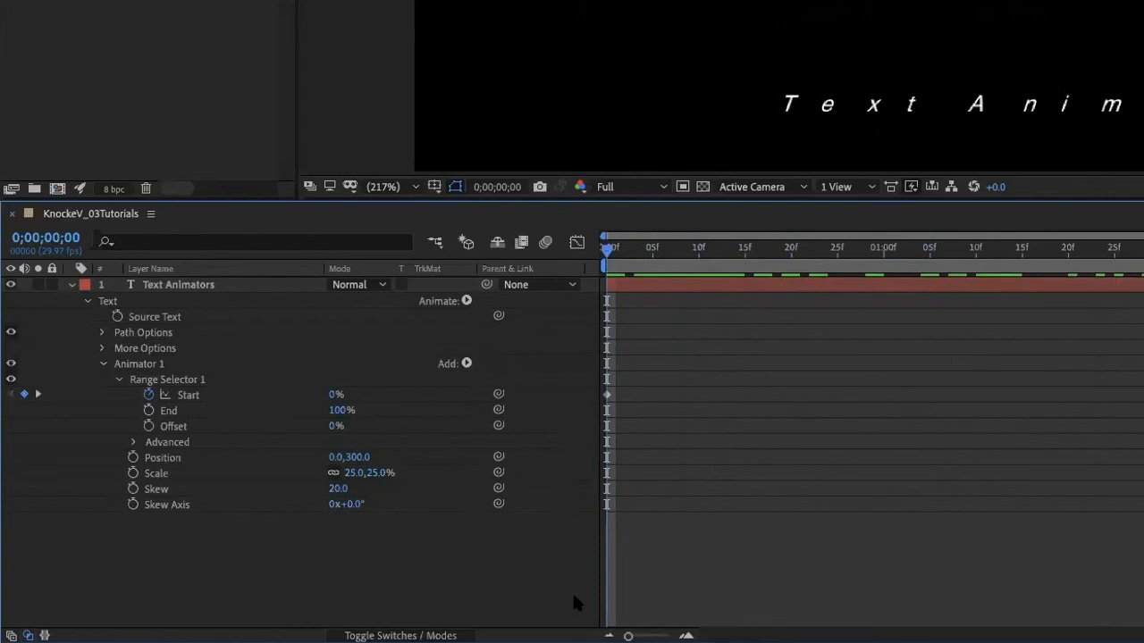
Add an Opacity property to Animator 1 at 25%, scrub through the animation and return to 0;00;00;00.
left_click(467, 363)
mouse_move(468, 366)
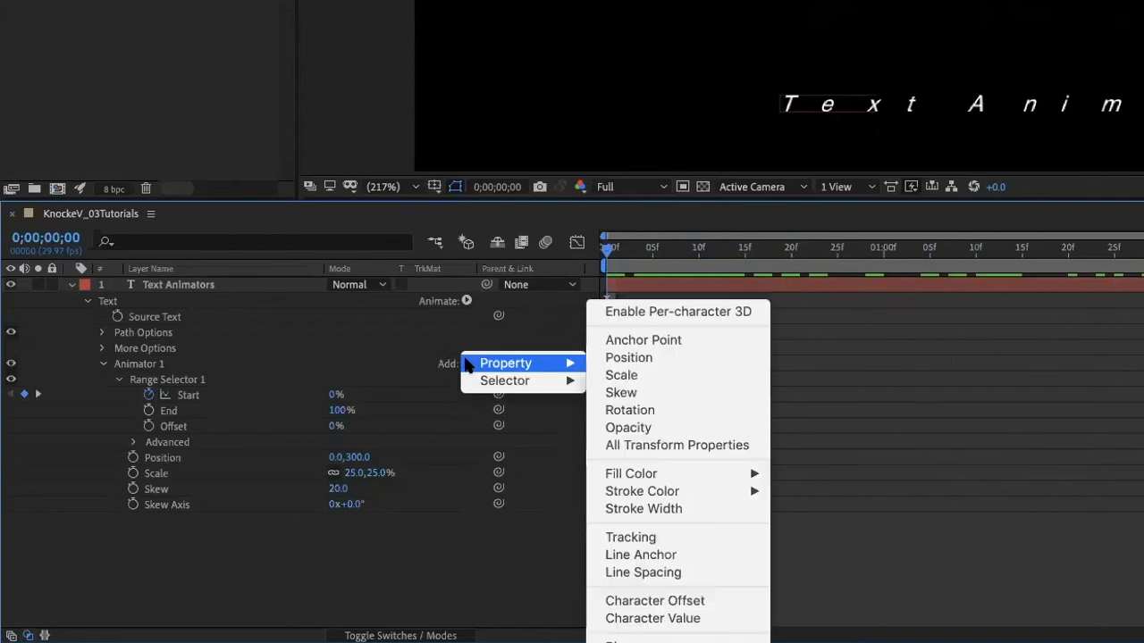
left_click(626, 428)
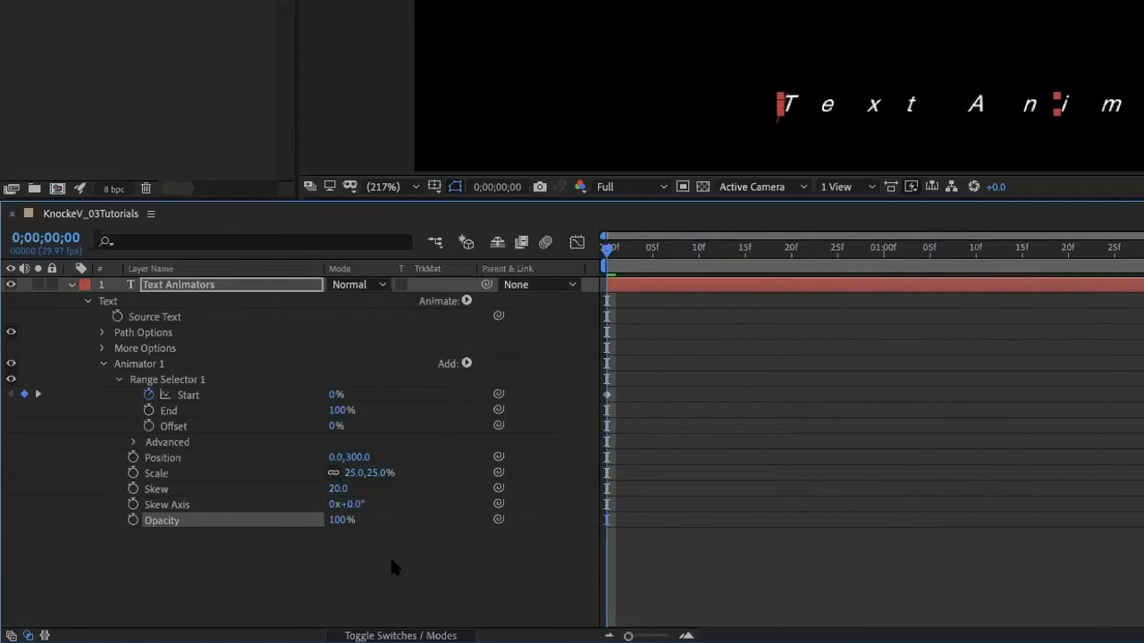
left_click(340, 521)
type("25")
key("Return")
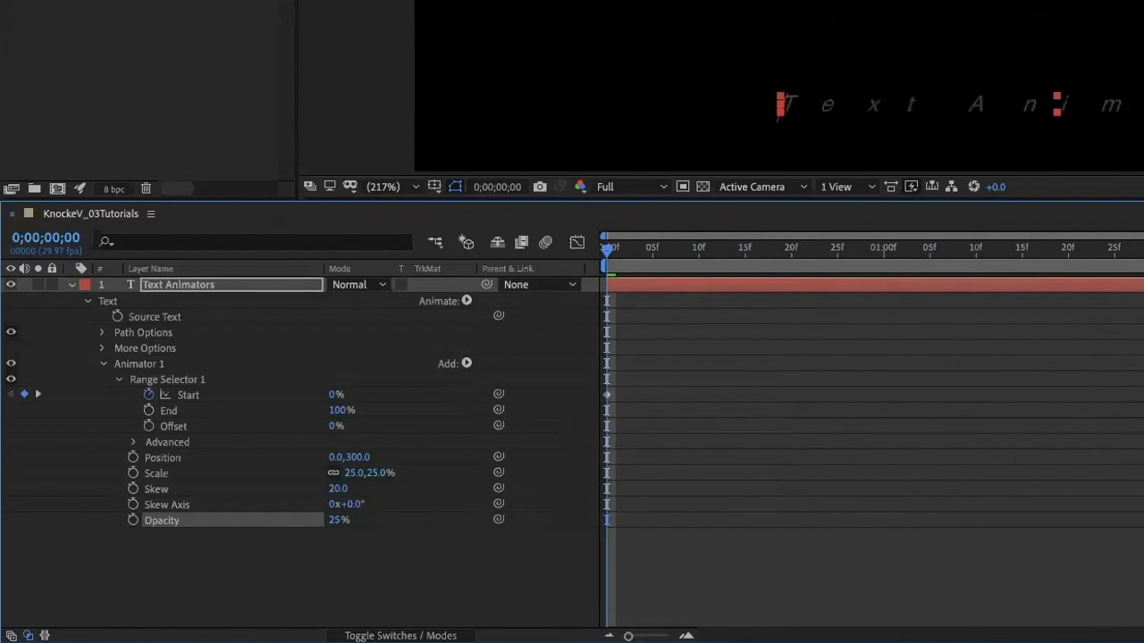
left_click_drag(608, 248, 527, 524)
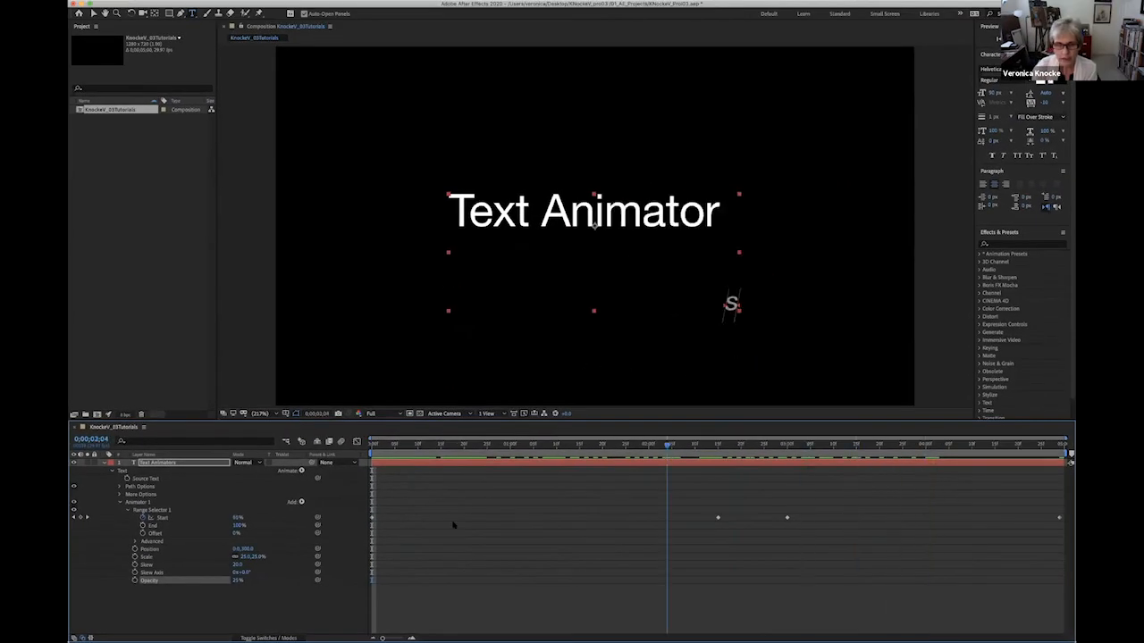
key("Home")
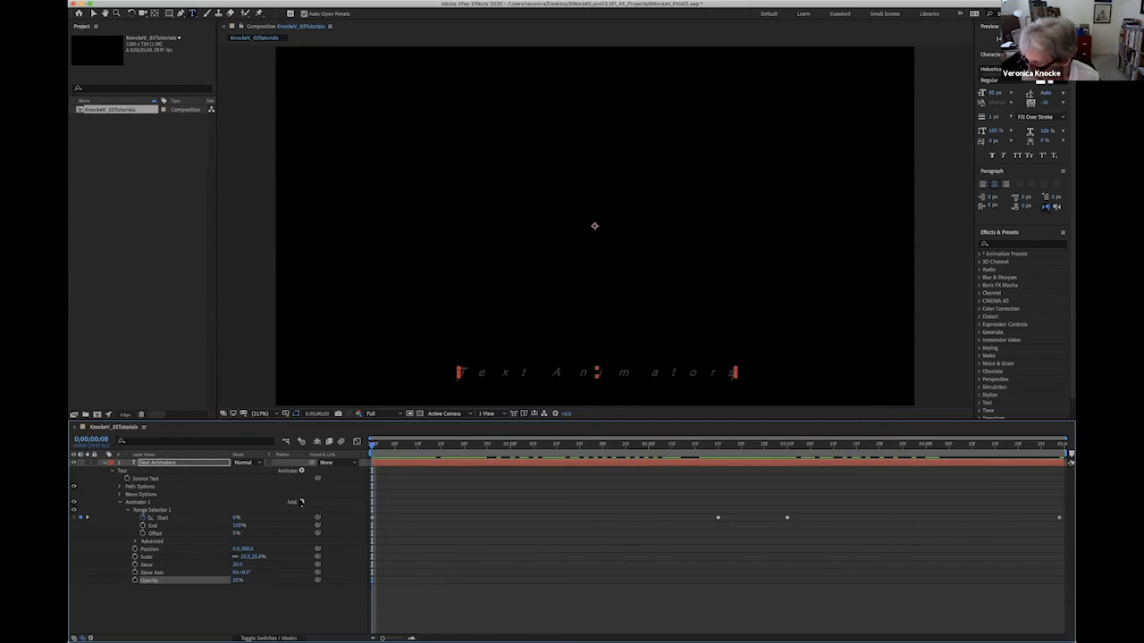
Add a Rotation property to Animator 1 and set it to 30°.
left_click(301, 502)
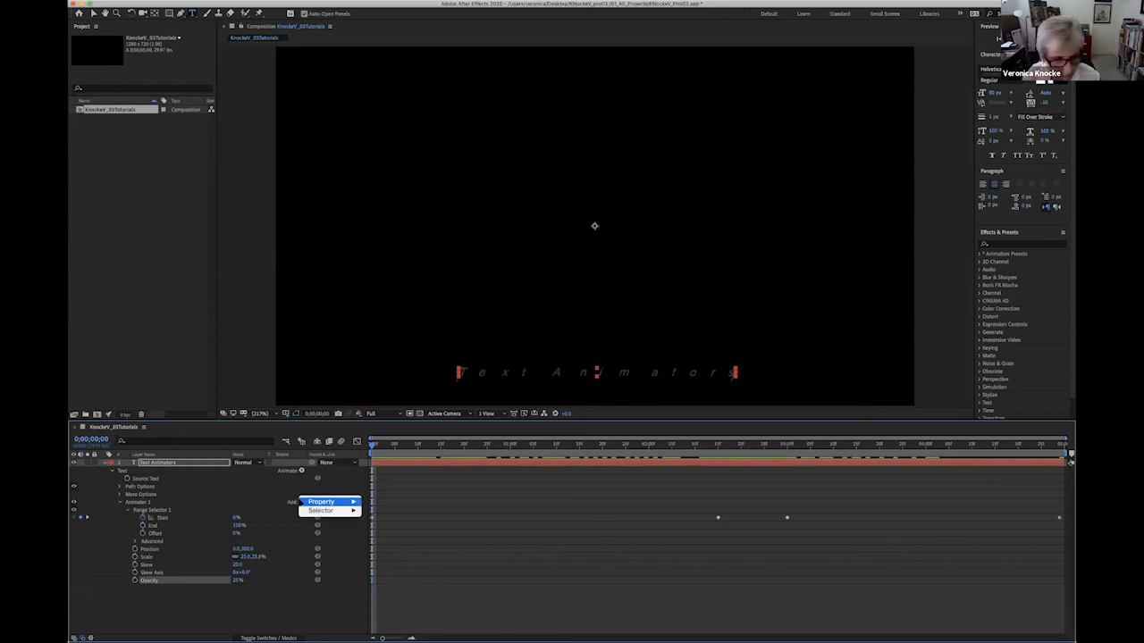
mouse_move(315, 503)
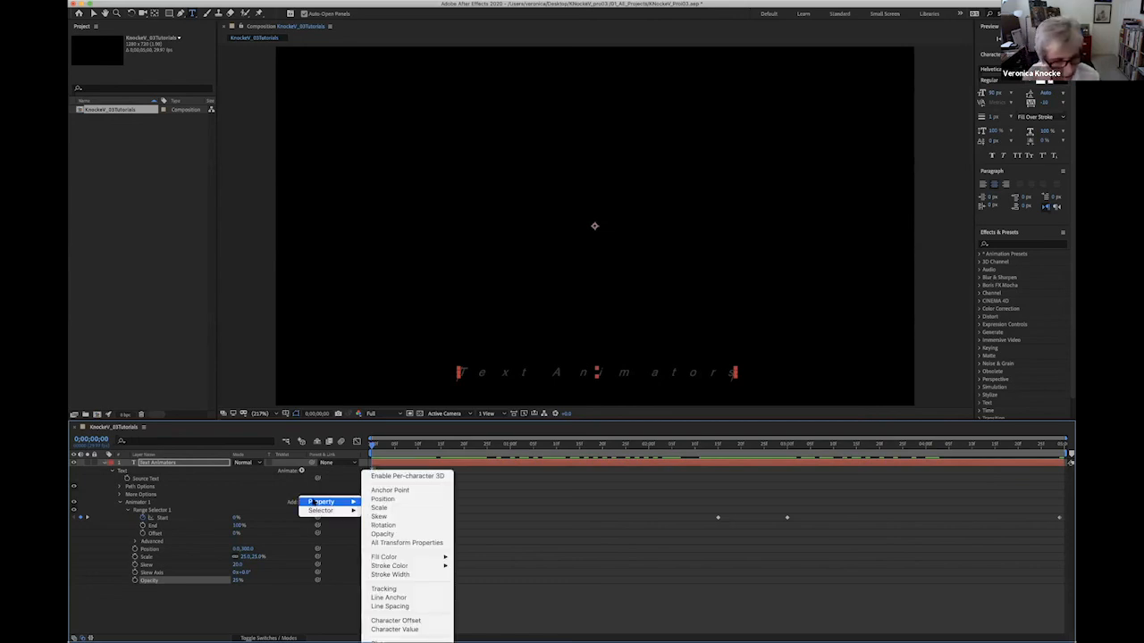
left_click(384, 526)
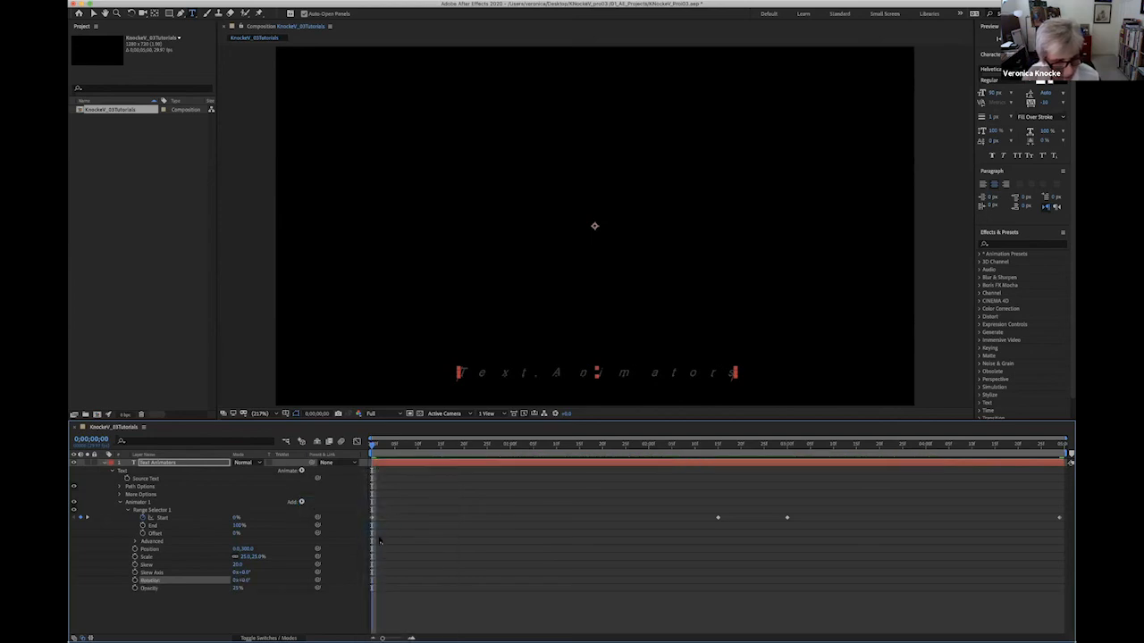
left_click(245, 580)
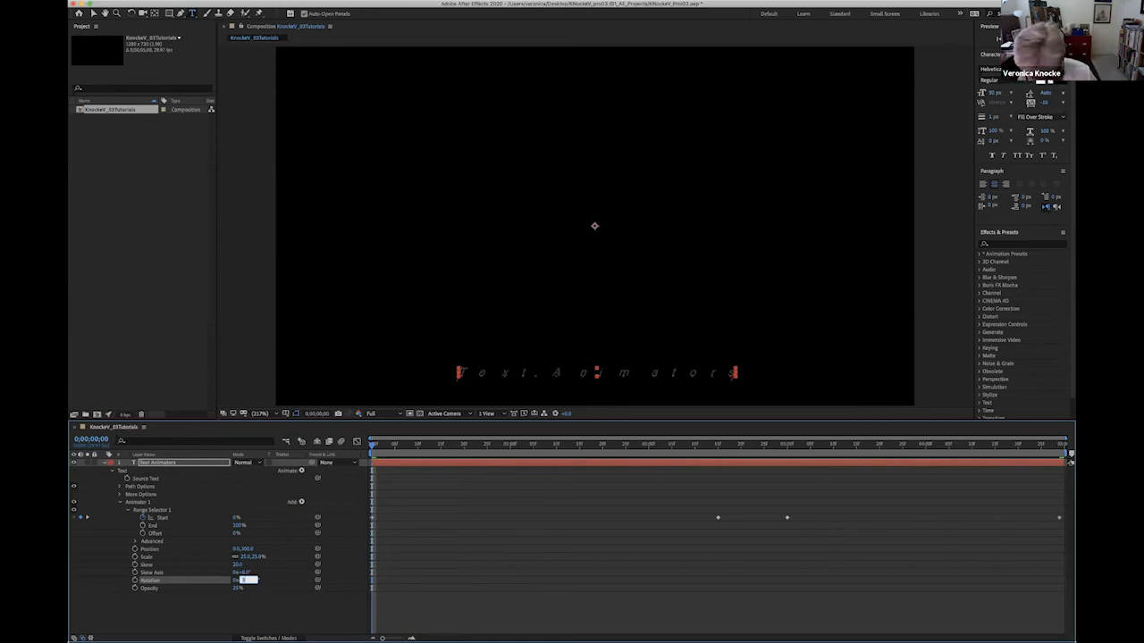
type("30")
left_click(285, 608)
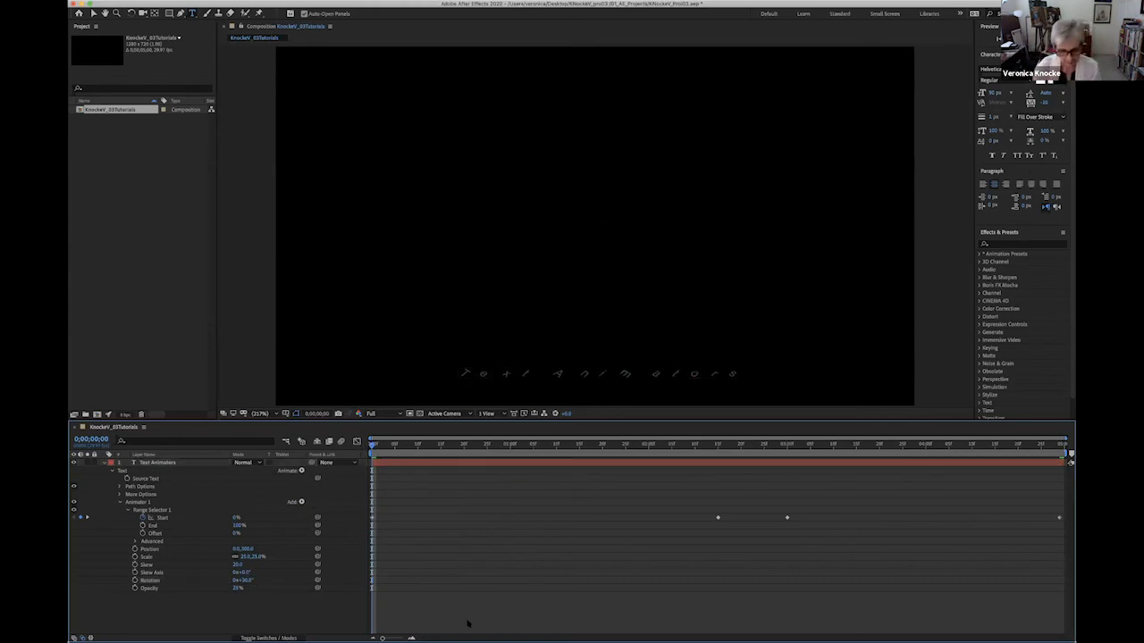
Play back the combined text animation, return to the first frame and save the project.
key("space")
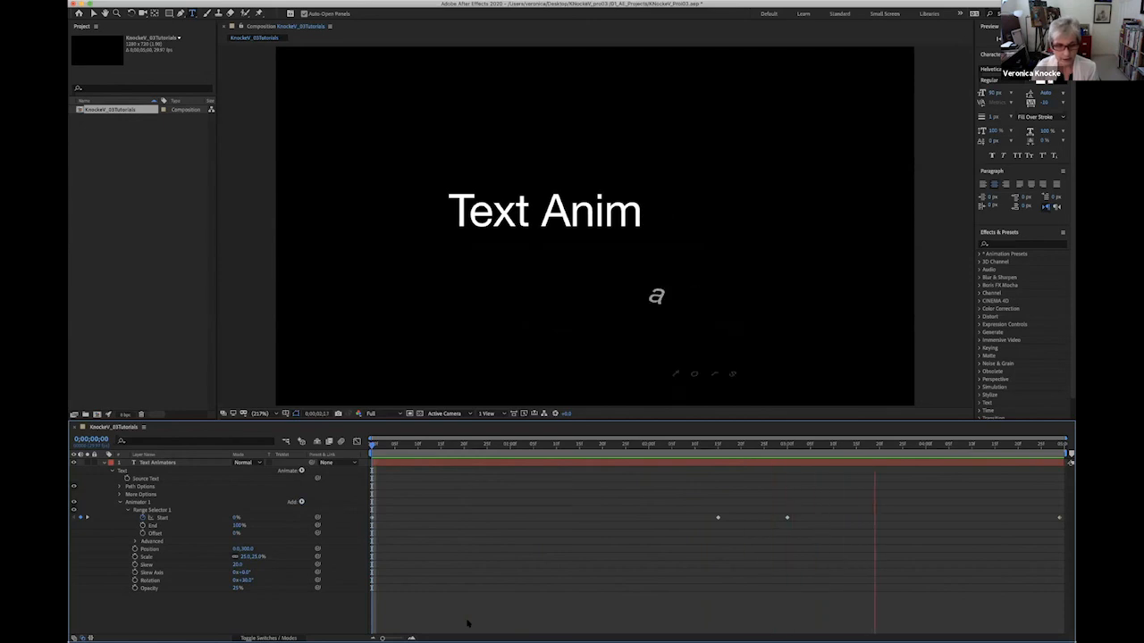
key("space")
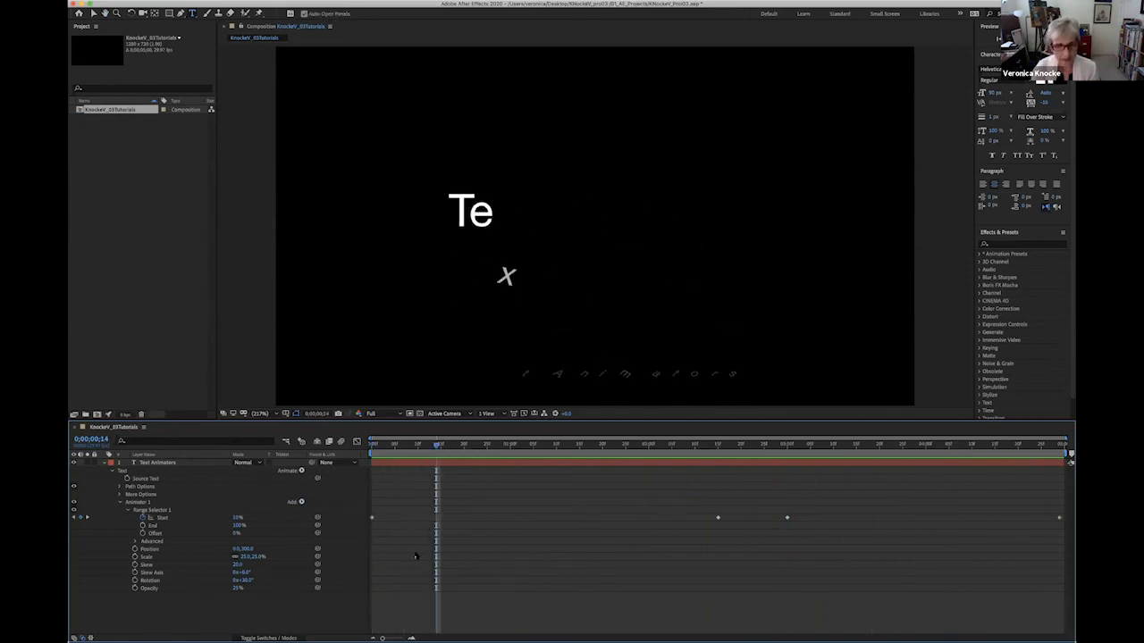
key("Home")
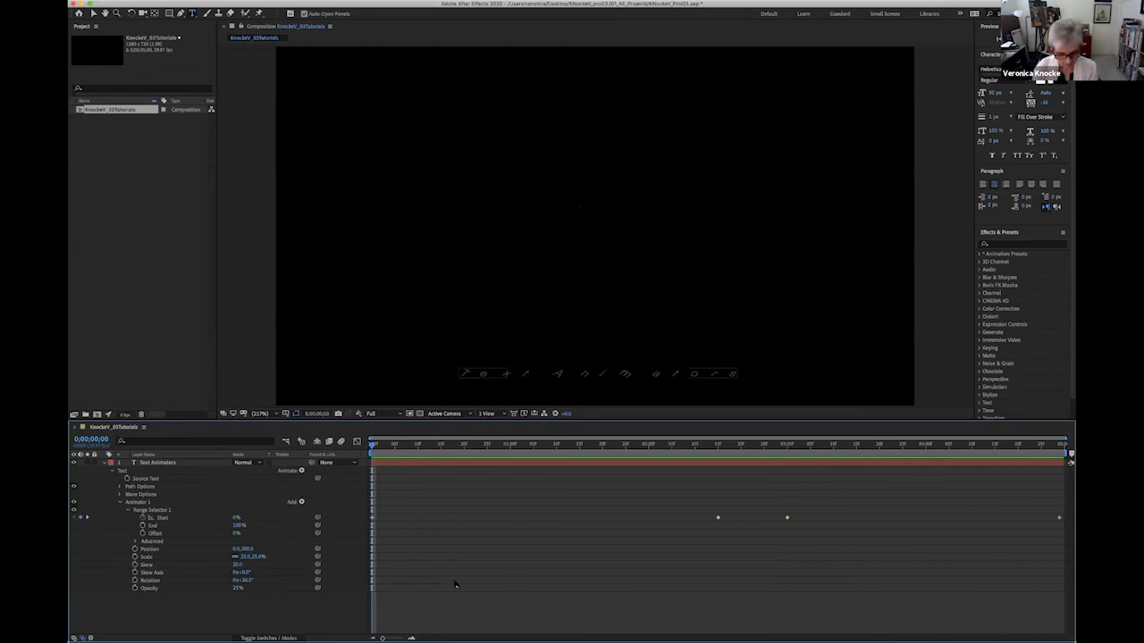
key("super+s")
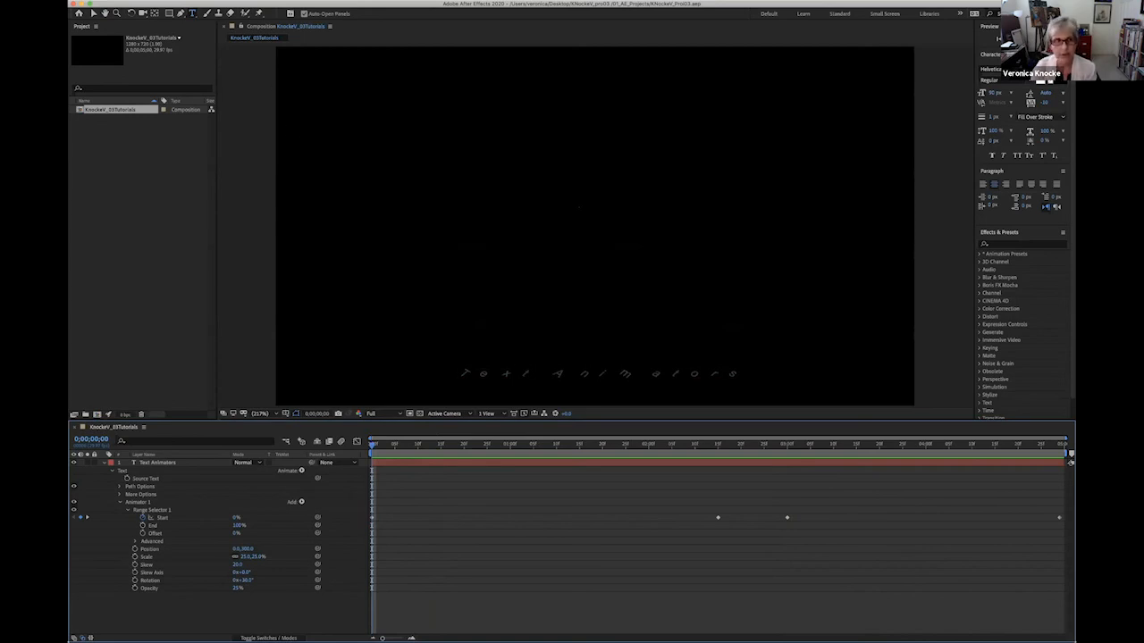
Send the current composition to the Adobe Media Encoder queue for rendering.
left_click(190, 0)
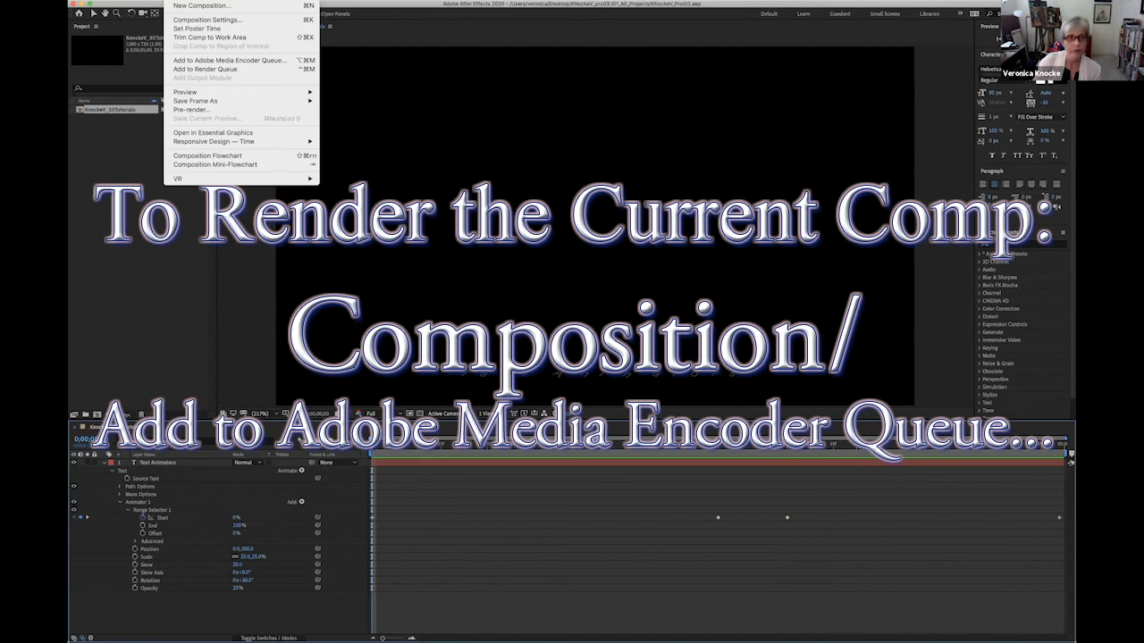
left_click(202, 61)
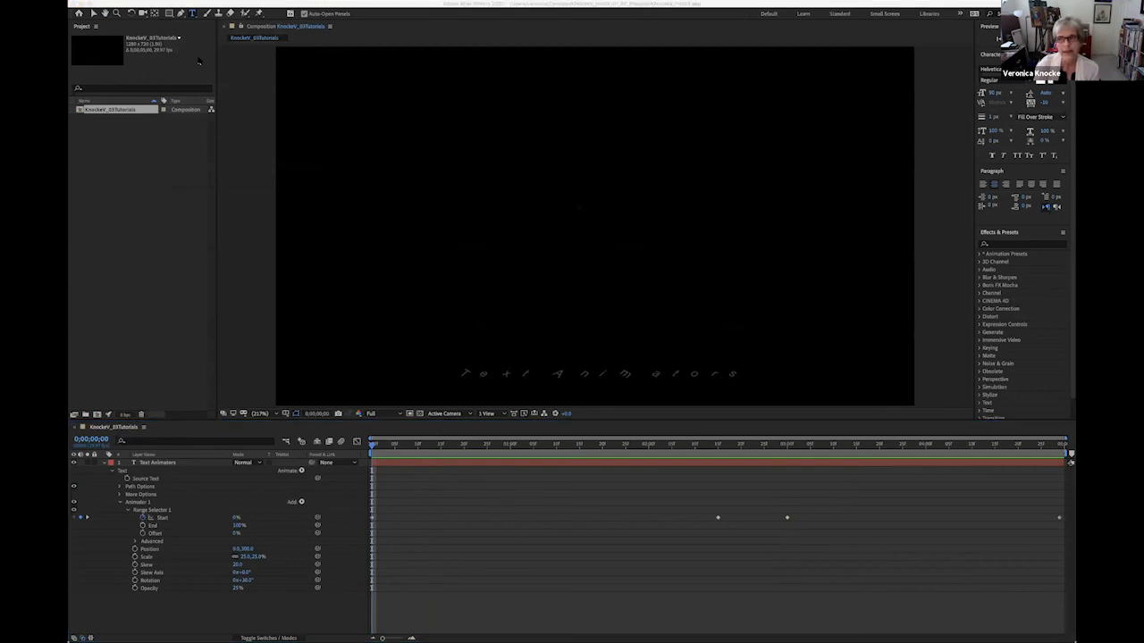